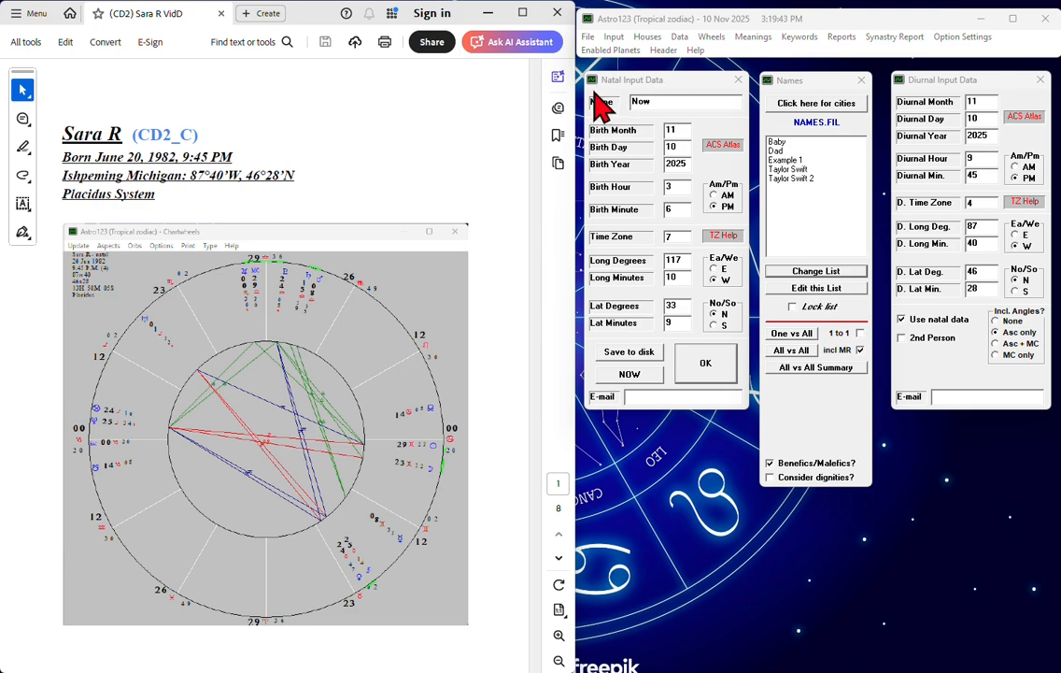
Fill in the natal data with the person's name and birth date from the PDF, and a birth time of 9:45
double_click(678, 102)
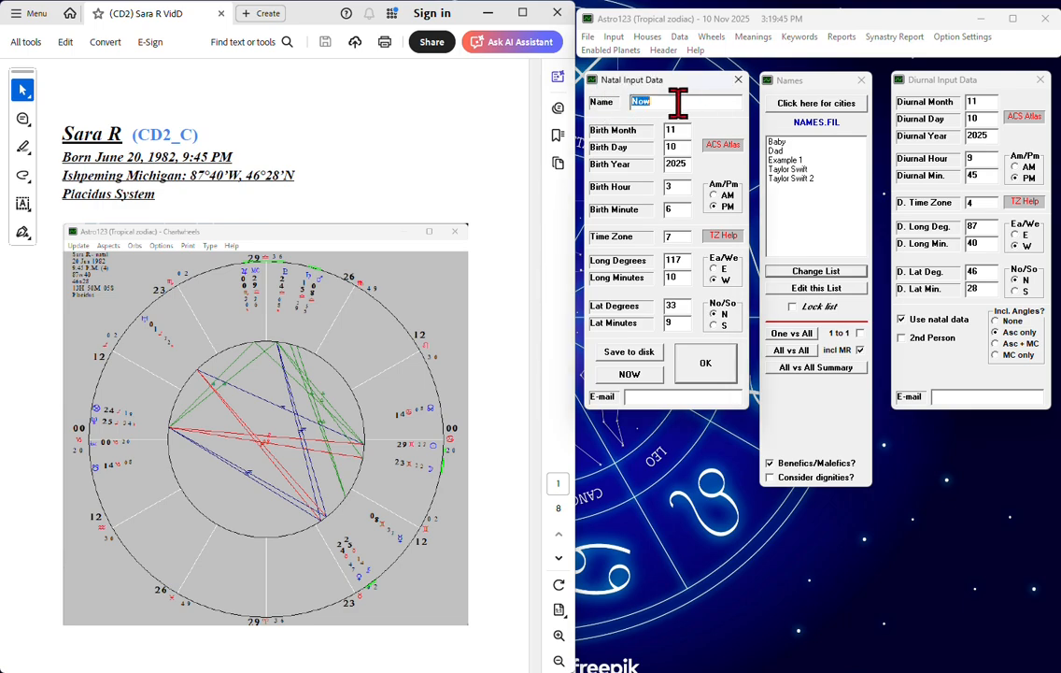
text(Sara R)
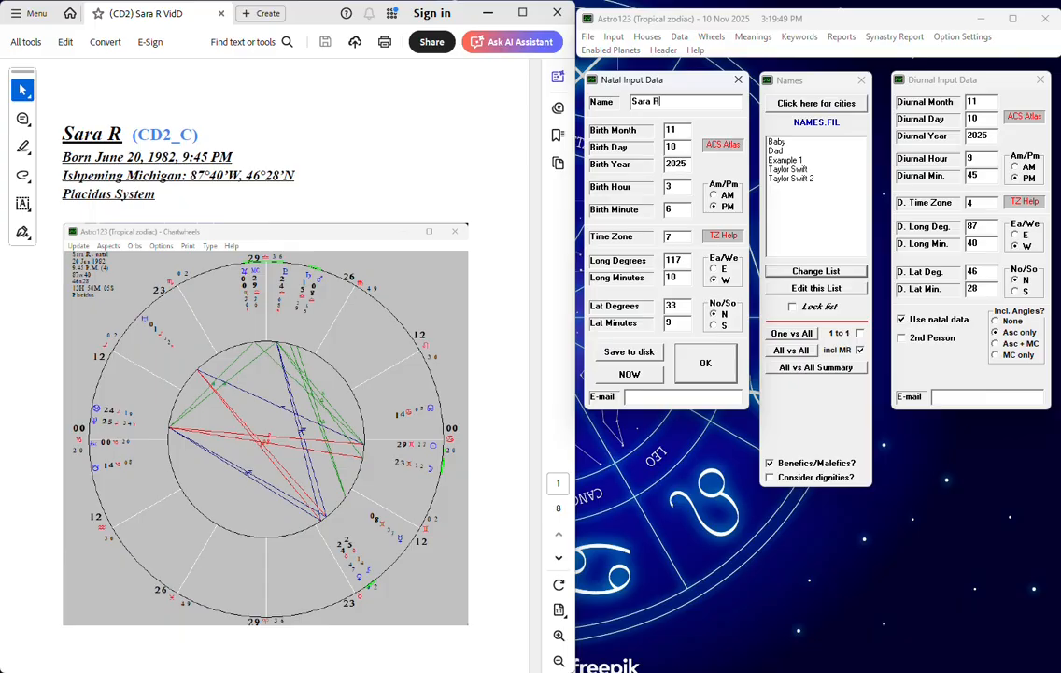
double_click(683, 131)
key(Tab)
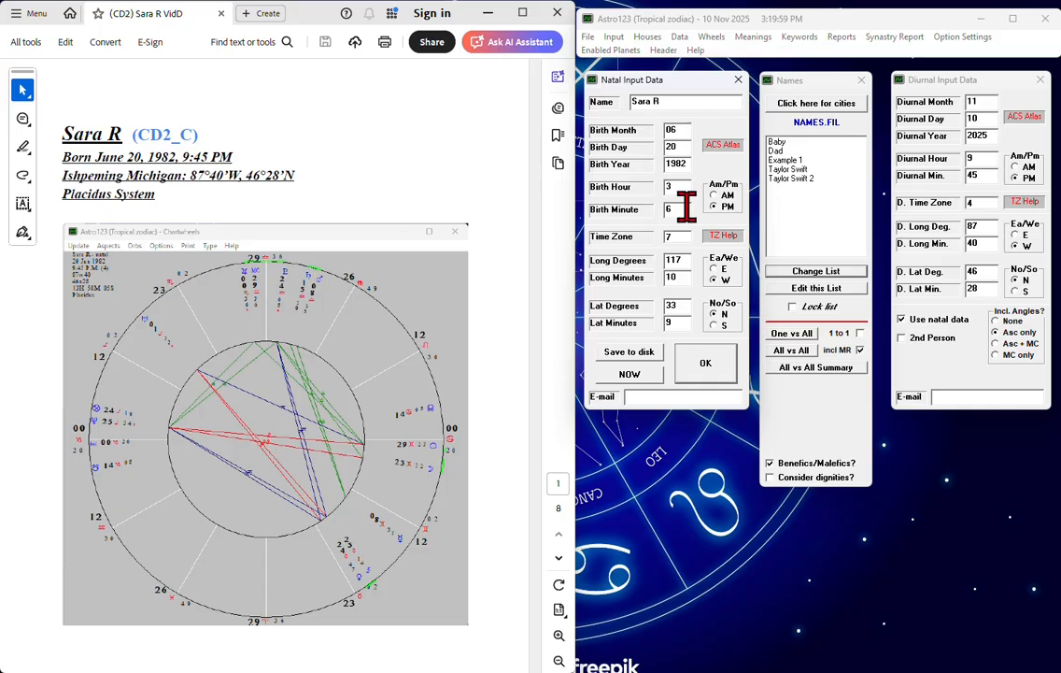
text(9)
text(45)
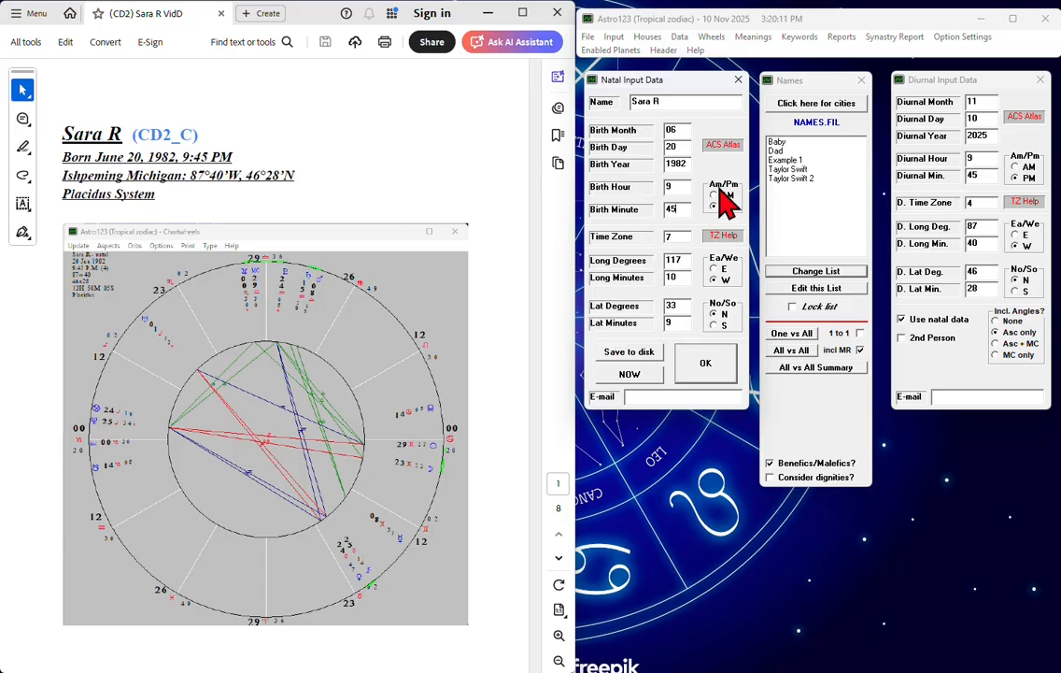
Set the birthplace longitude and latitude by choosing Ishpeming, MI from the MD_NJ.LL city list
click(815, 105)
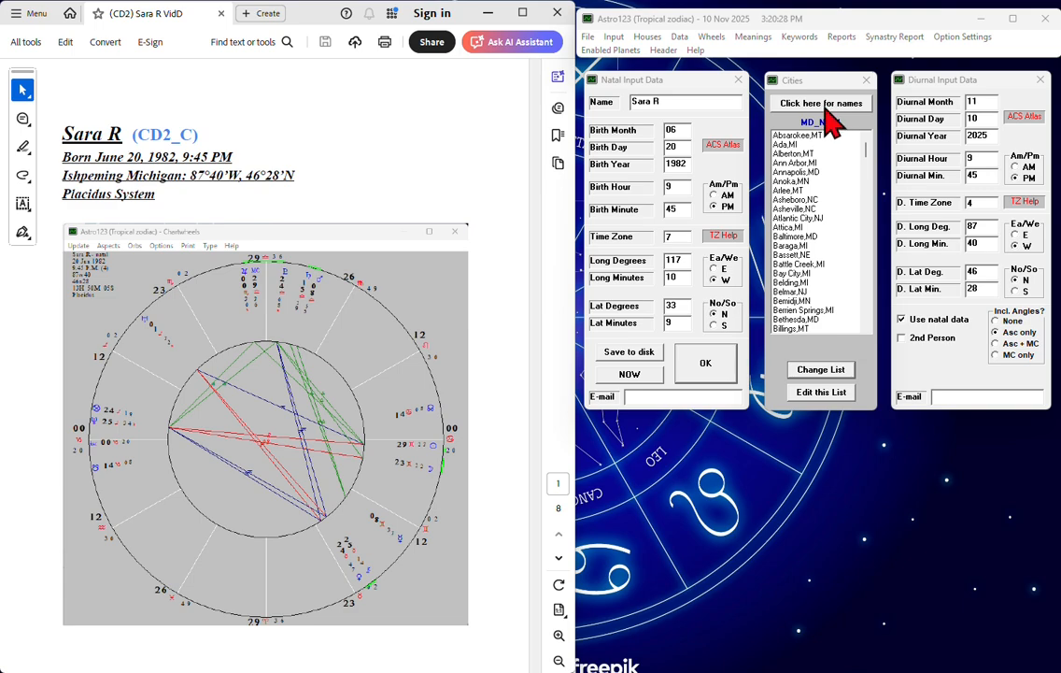
scroll(813, 187, down, 1)
scroll(814, 205, up, 1)
click(869, 152)
drag(869, 153, 868, 206)
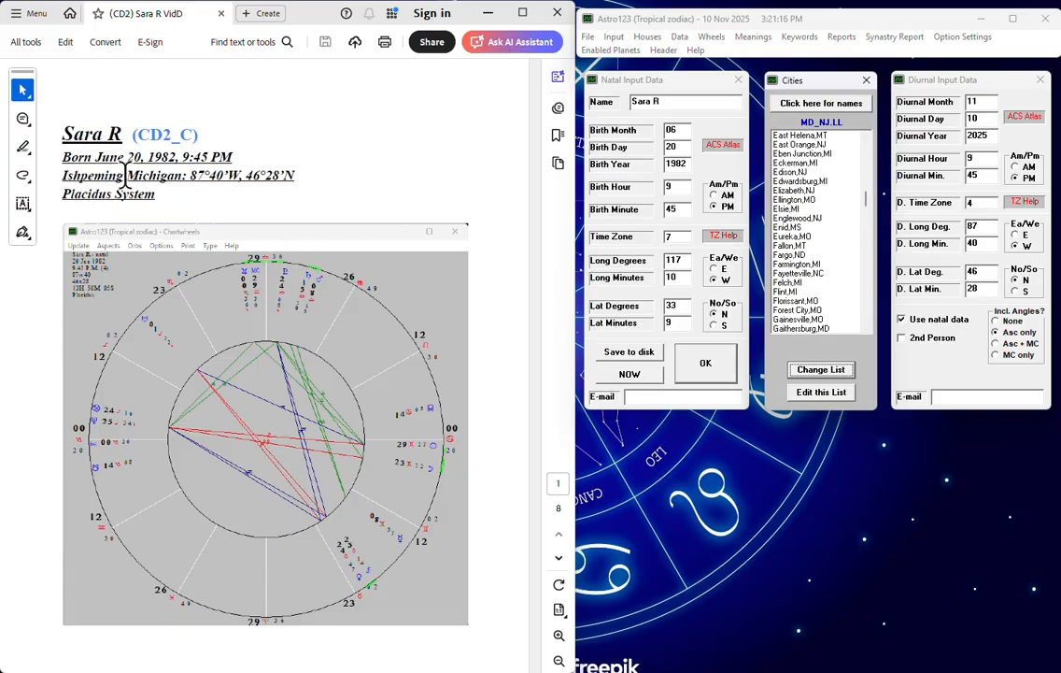
scroll(817, 271, down, 10)
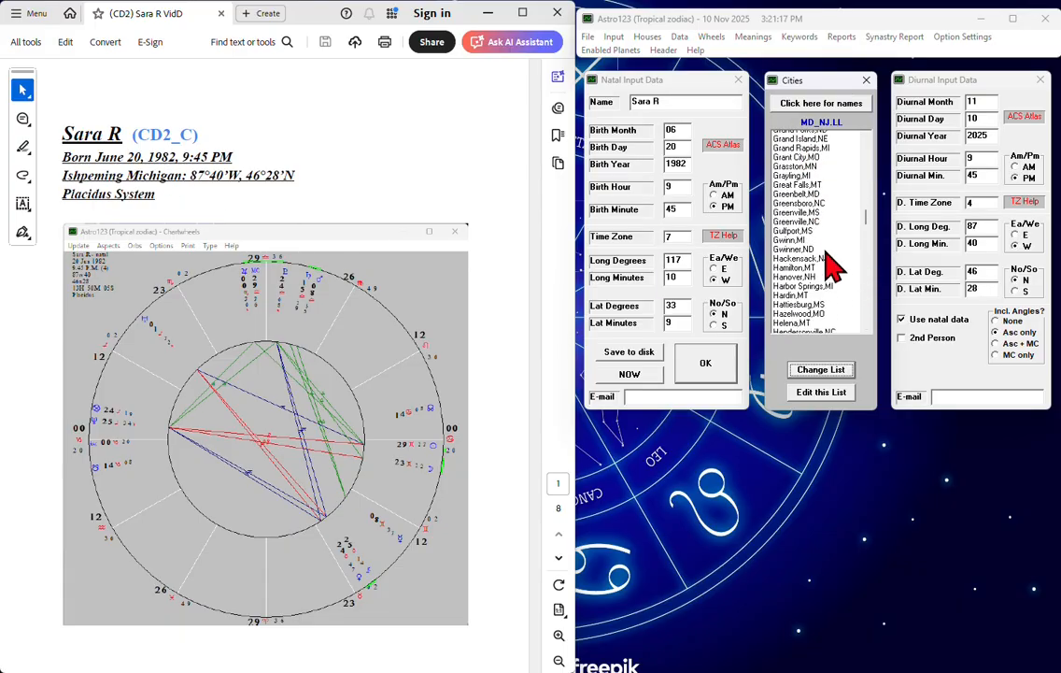
scroll(830, 264, down, 12)
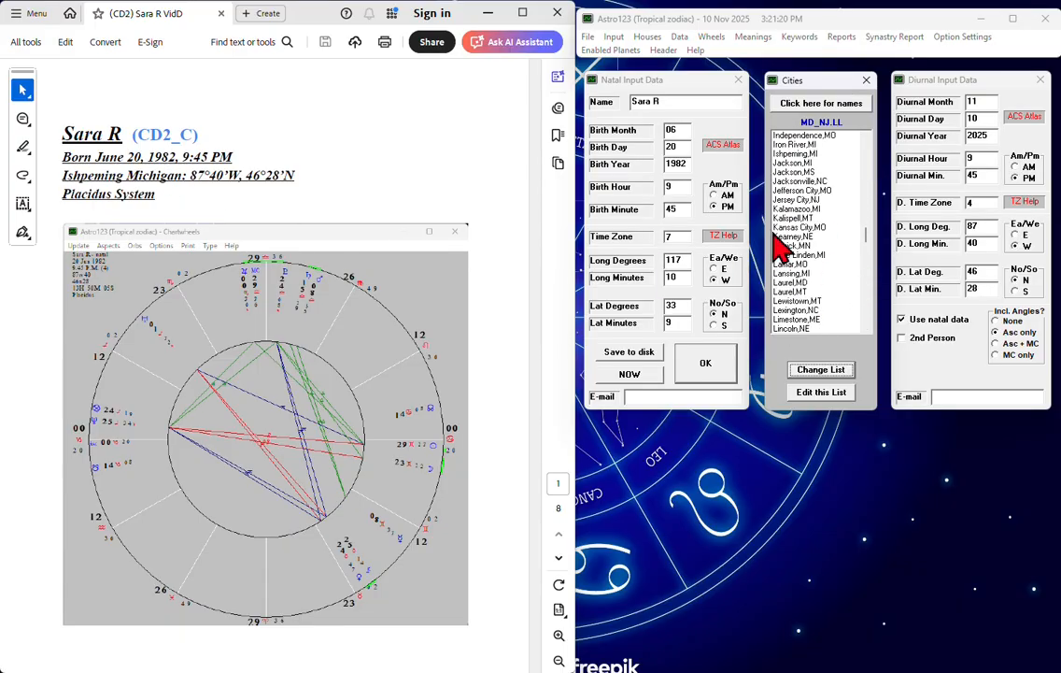
click(793, 155)
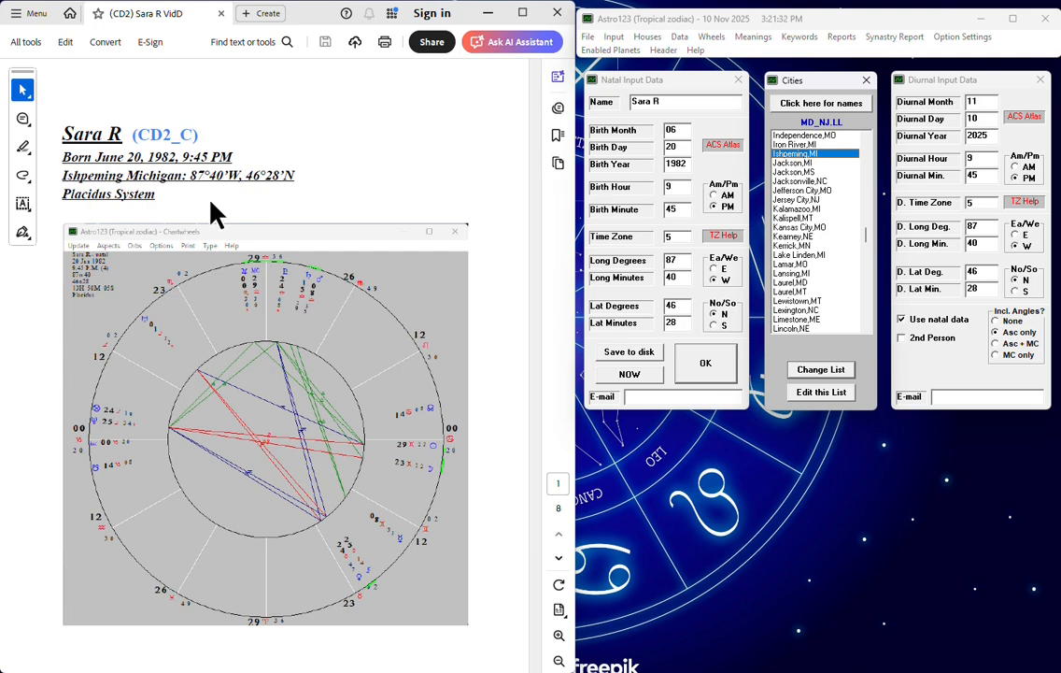
Set the natal time zone to 4 and save the birth record to NAMES.FIL
double_click(679, 235)
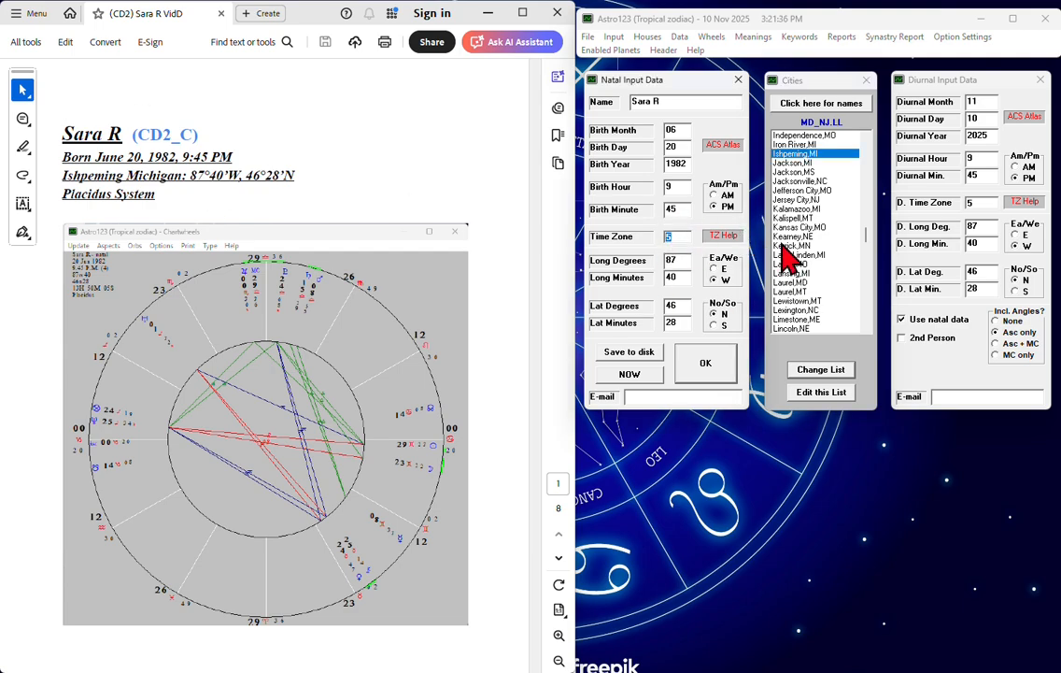
text(4)
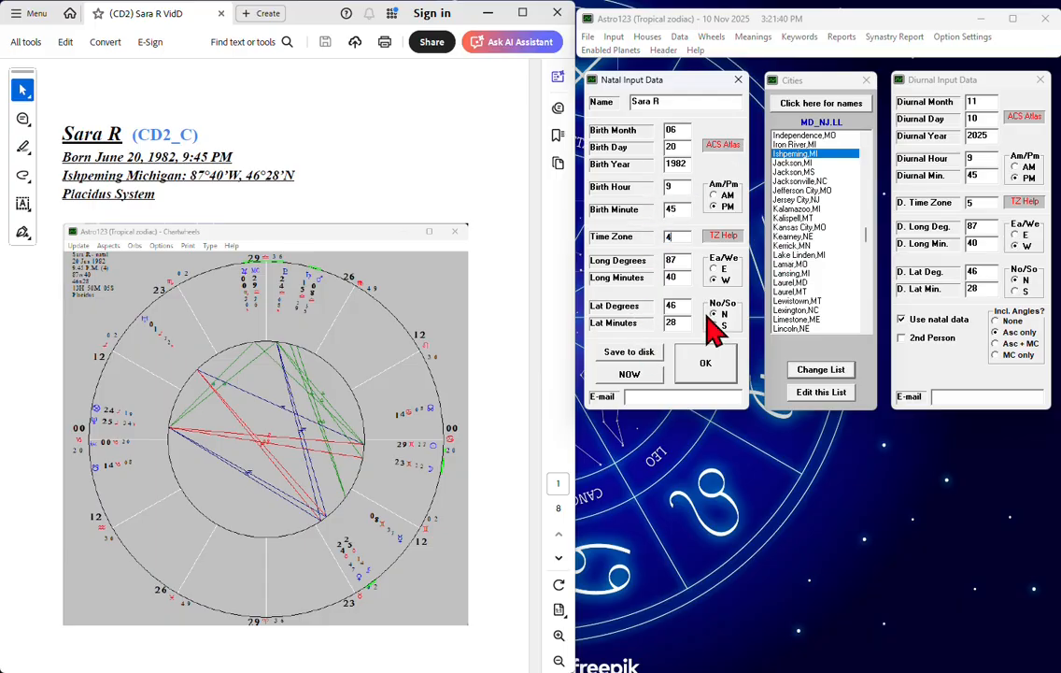
click(622, 360)
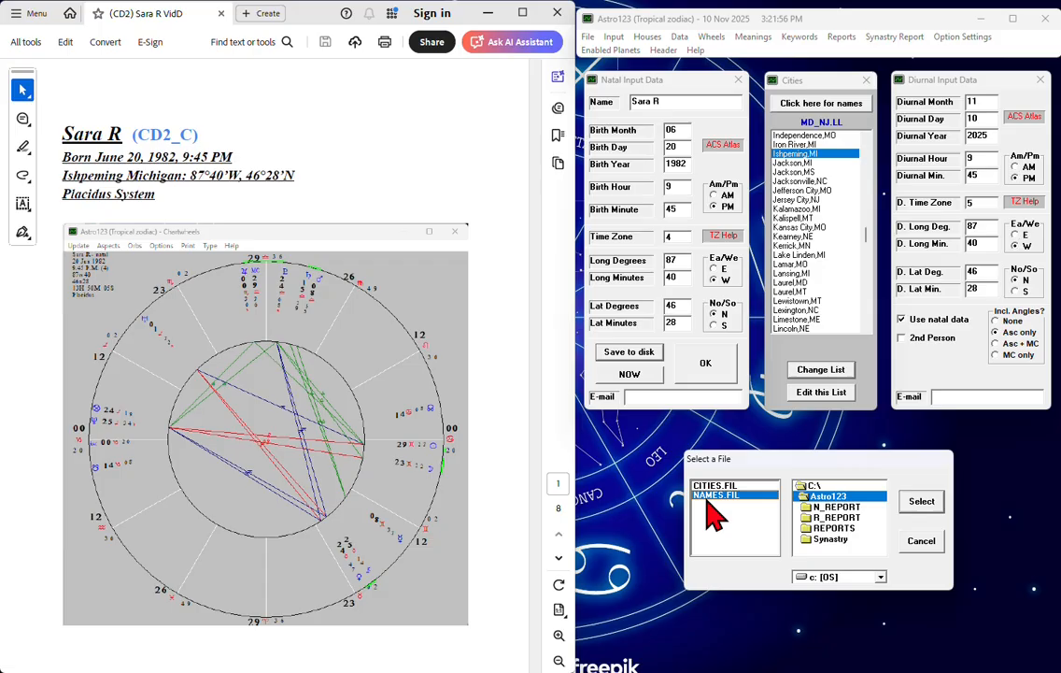
click(938, 506)
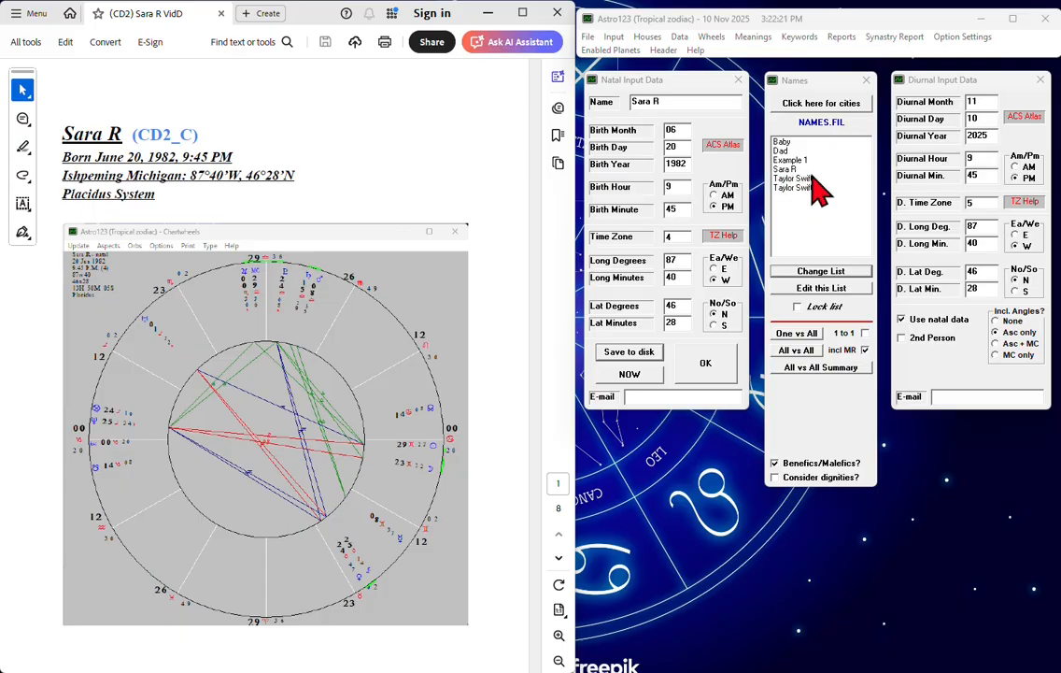
Calculate the chart from the entered natal data, dismiss the data listing and display the natal wheel
click(727, 365)
scroll(829, 414, down, 10)
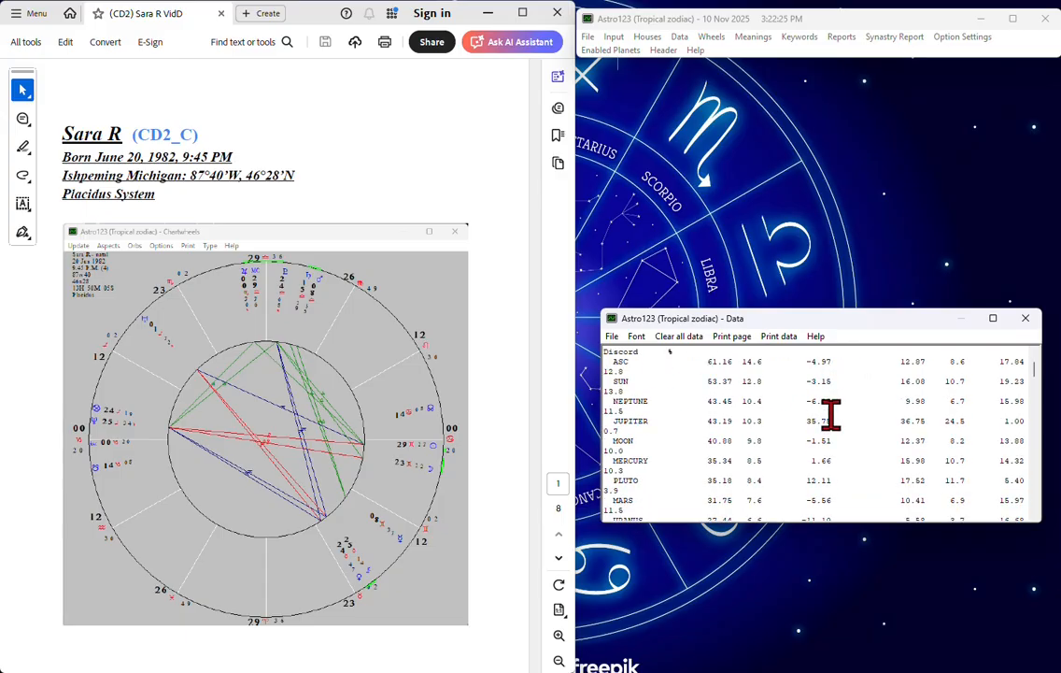
click(1025, 318)
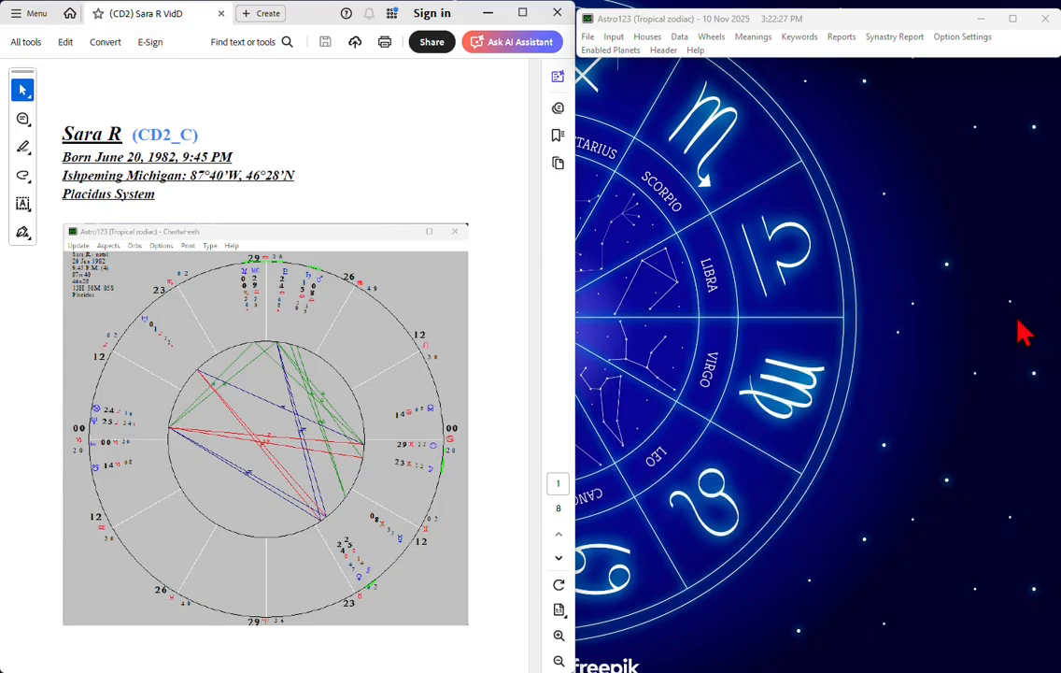
click(716, 39)
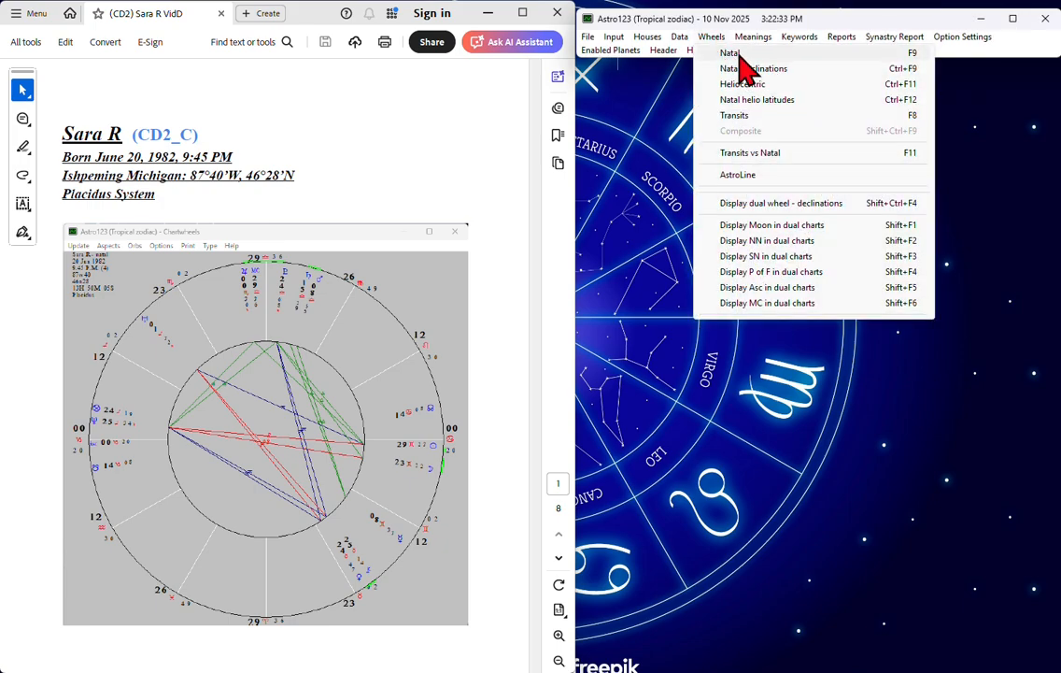
click(918, 51)
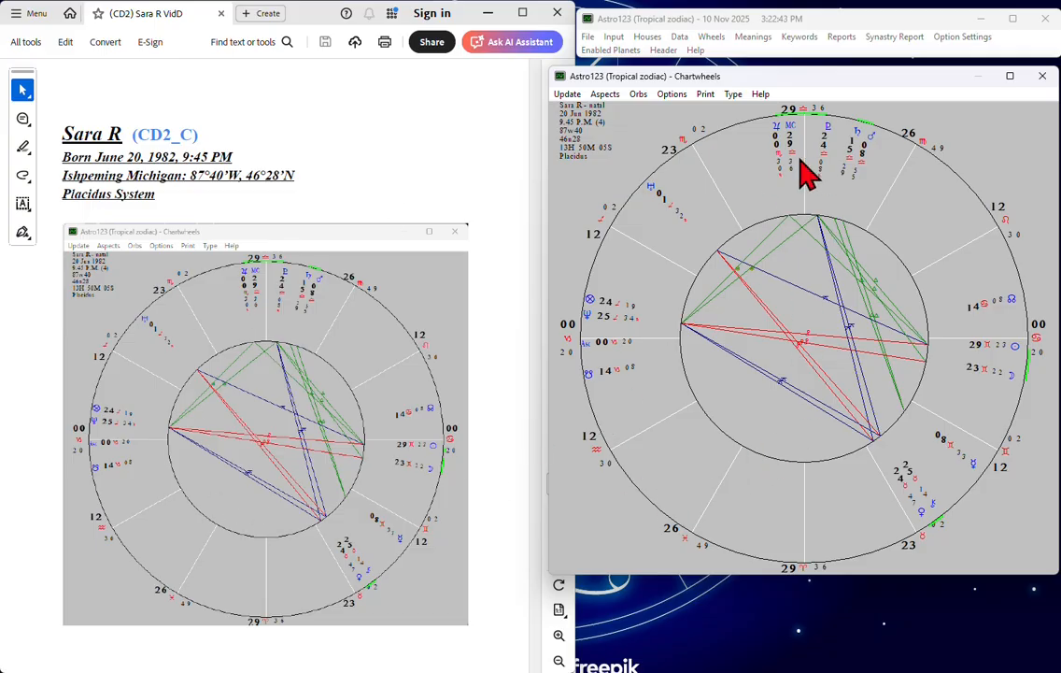
click(458, 2)
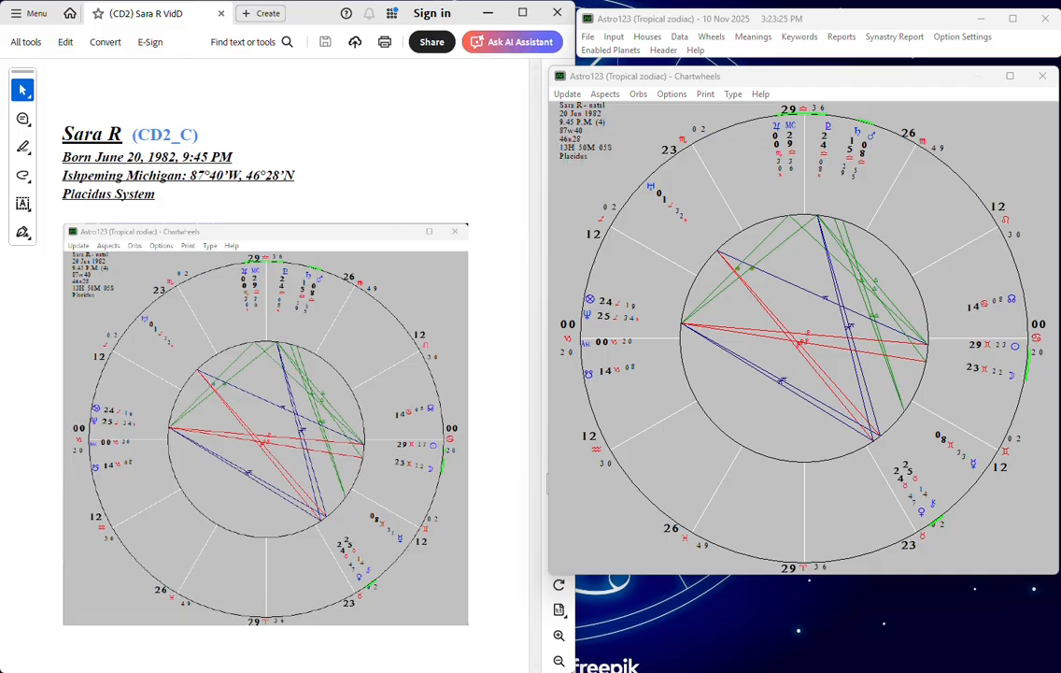
Compare the European and American wheel types for the natal chart, leaving it in the European type
click(729, 98)
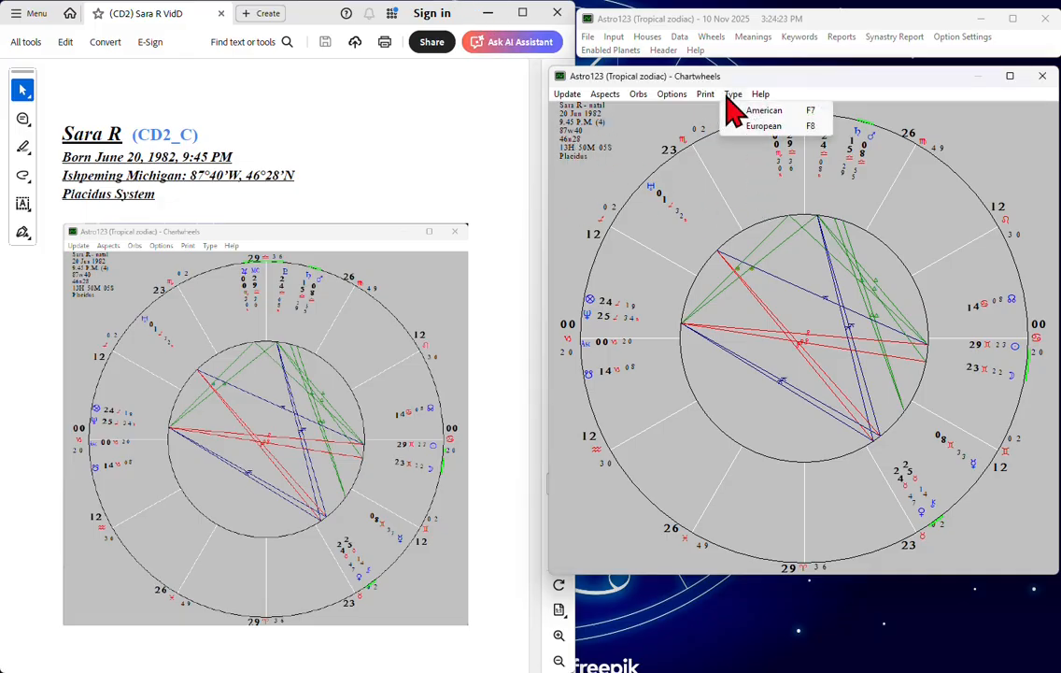
click(764, 126)
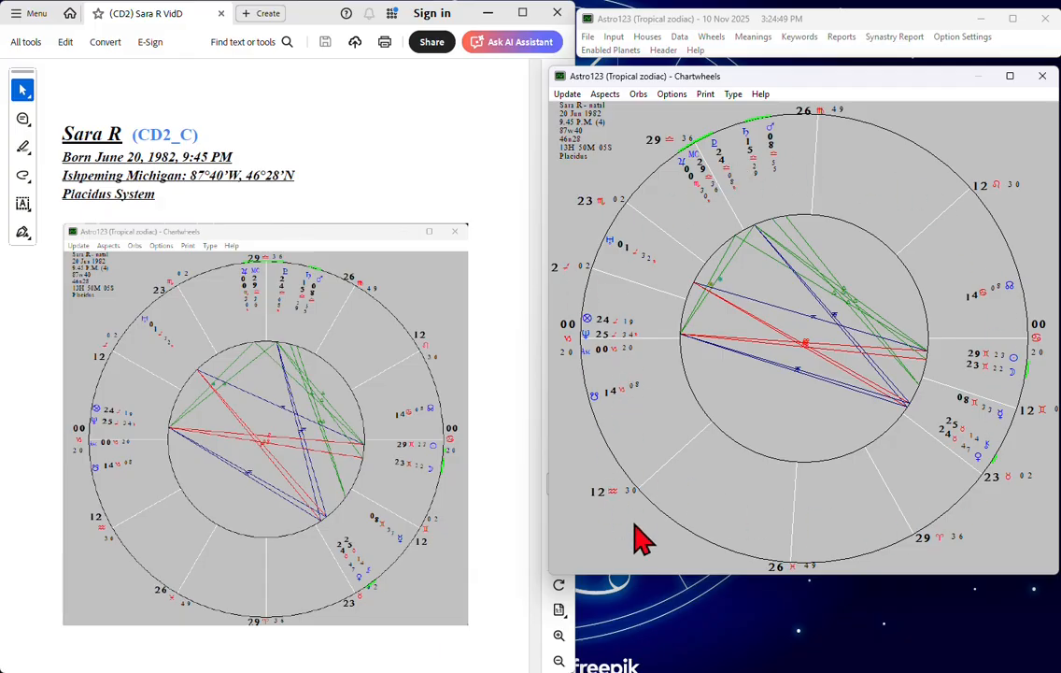
click(736, 97)
click(781, 109)
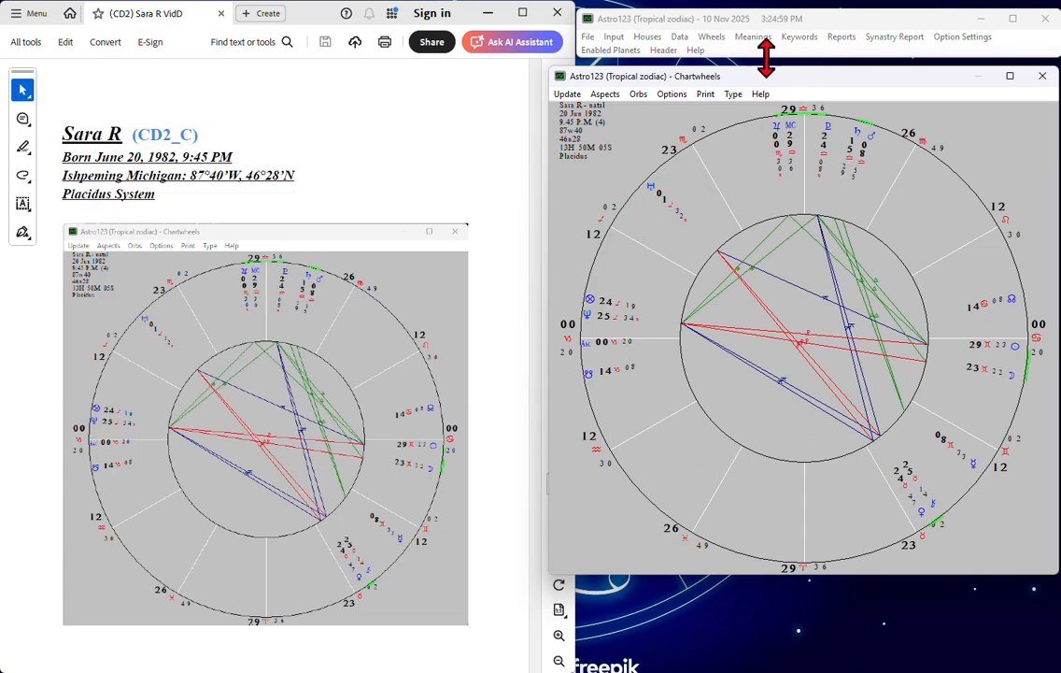
click(734, 94)
click(753, 123)
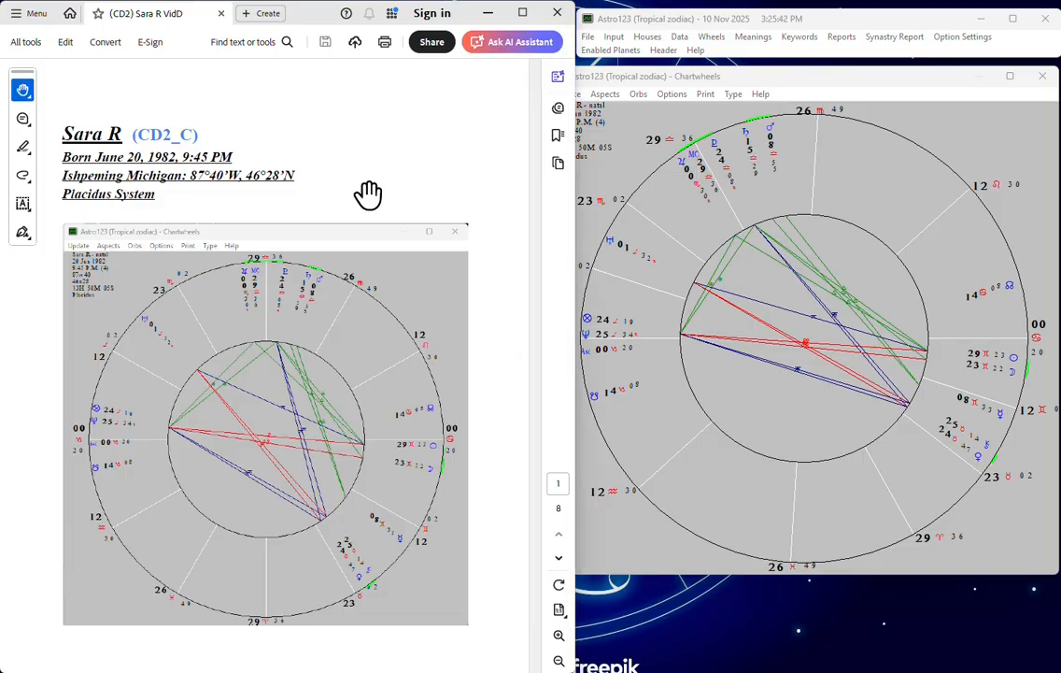
Switch to the PDF in Acrobat, skim its placement interpretations from the Luminaries to the Midheaven, and return to the first page
scroll(308, 505, down, 9)
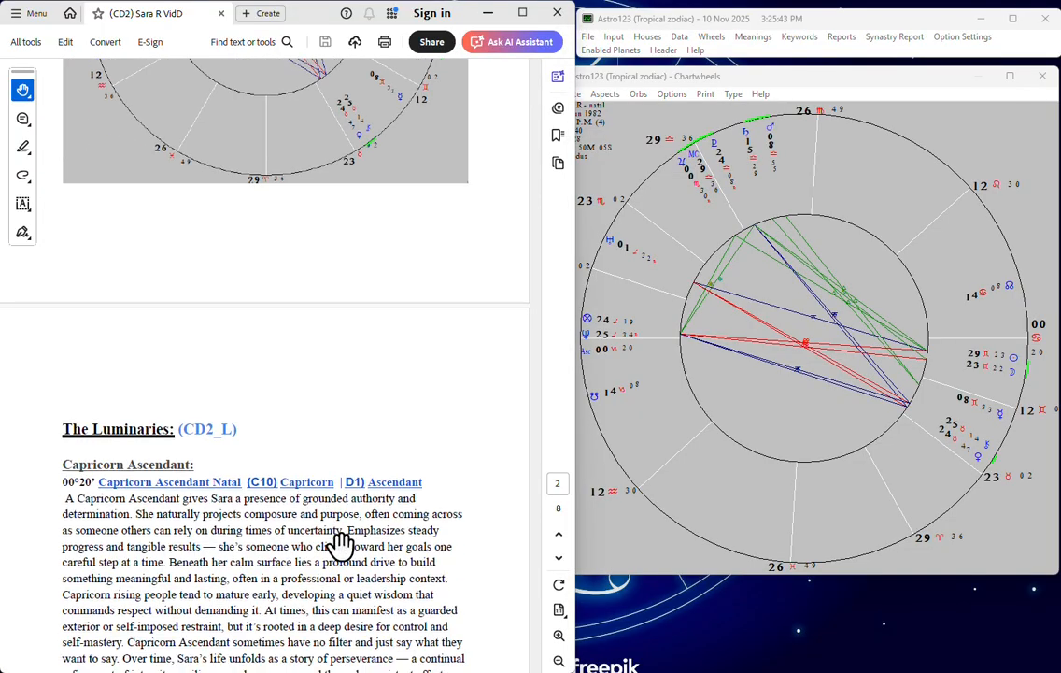
scroll(341, 545, down, 6)
scroll(231, 582, down, 15)
scroll(233, 589, down, 15)
scroll(234, 594, down, 10)
scroll(233, 602, down, 15)
scroll(233, 603, down, 15)
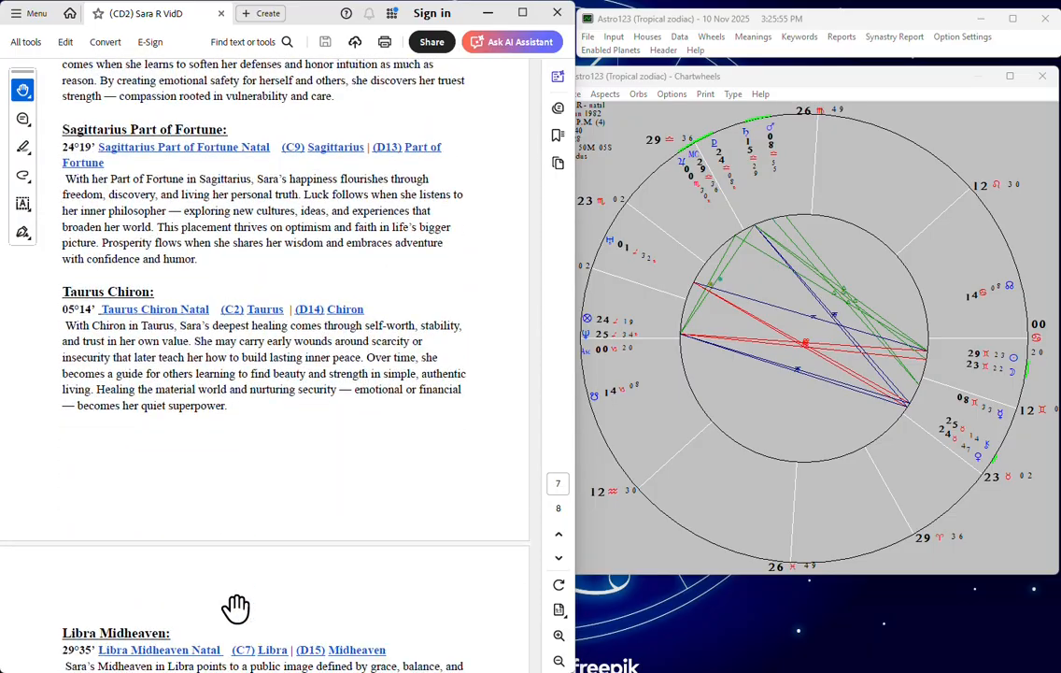
scroll(235, 608, up, 6)
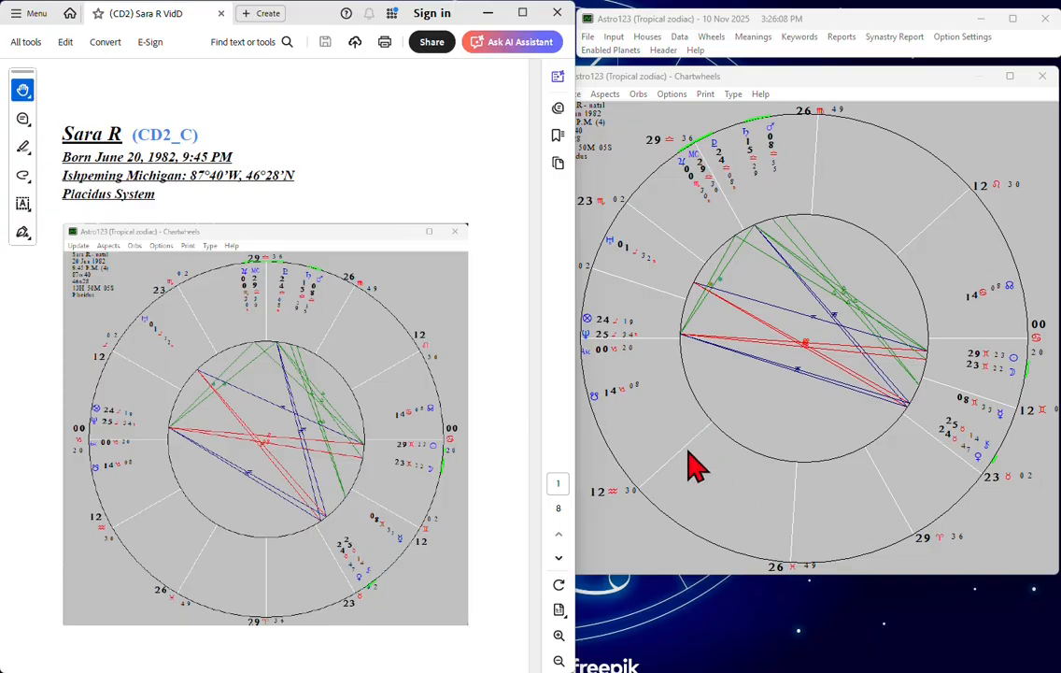
Switch to Astro123, open the Natal Data listing at the planet positions, and move its window down to uncover the wheel
click(654, 463)
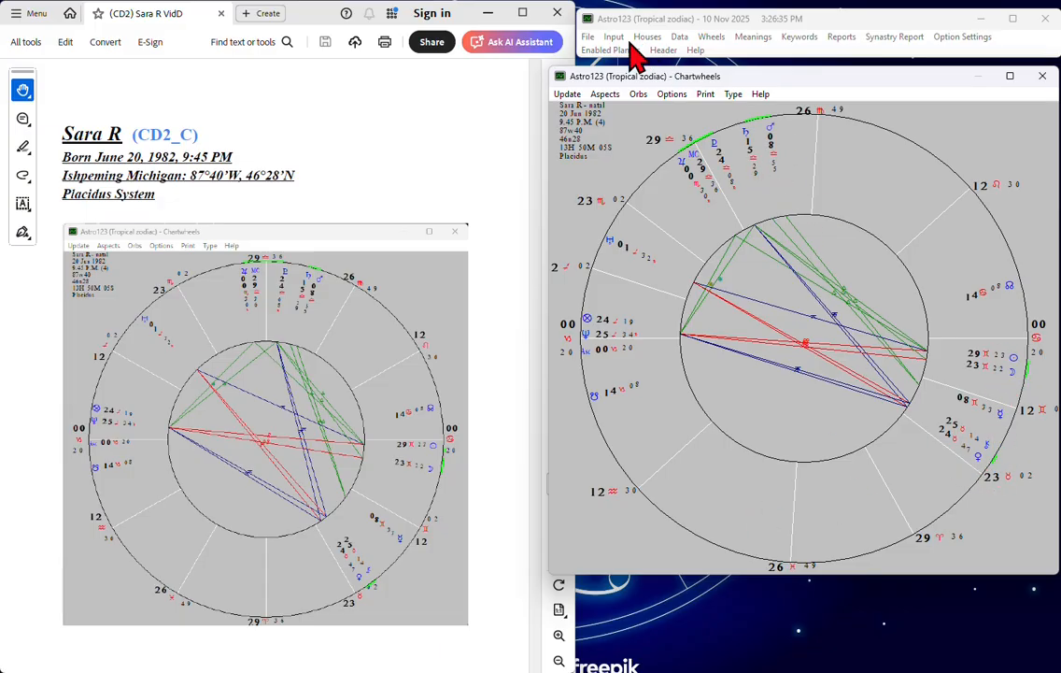
click(681, 38)
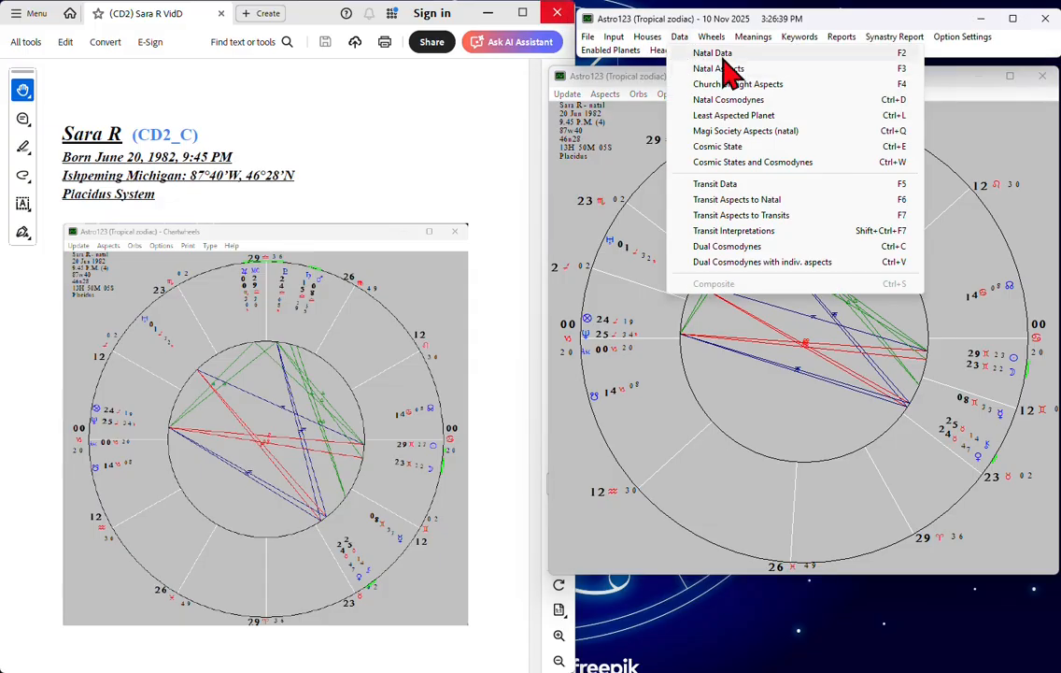
click(729, 54)
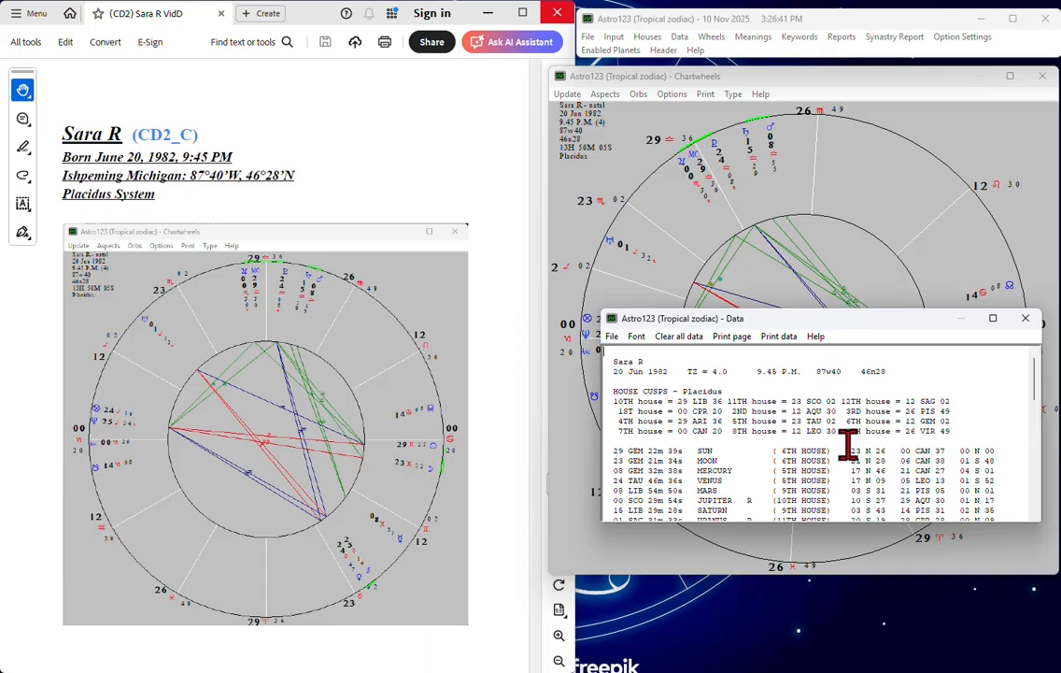
scroll(852, 447, down, 4)
scroll(852, 447, up, 1)
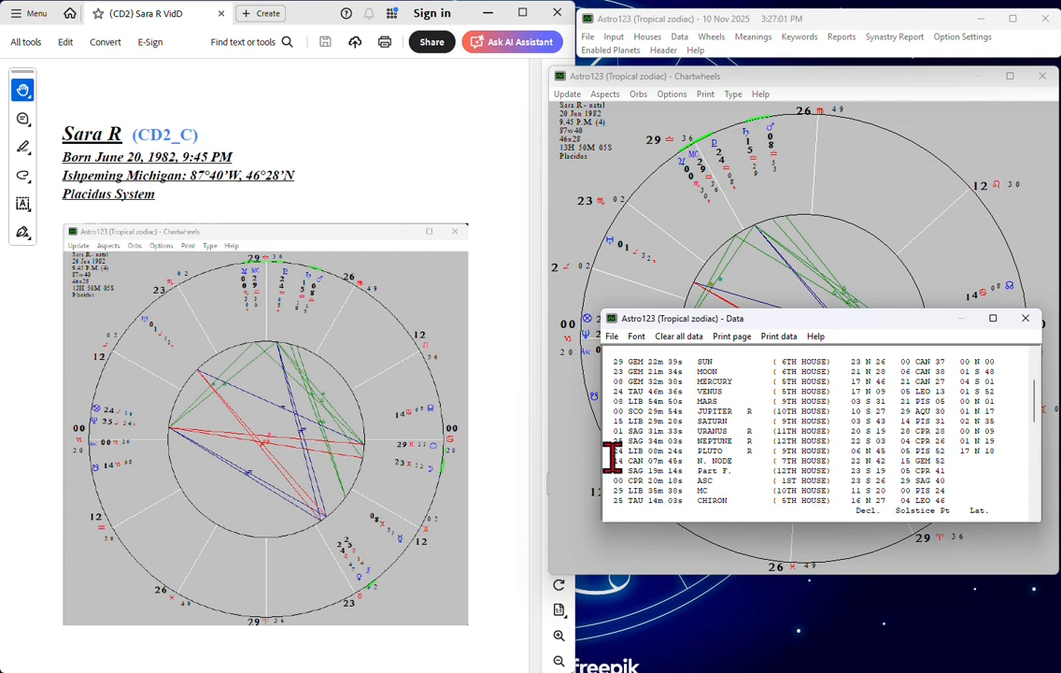
click(729, 276)
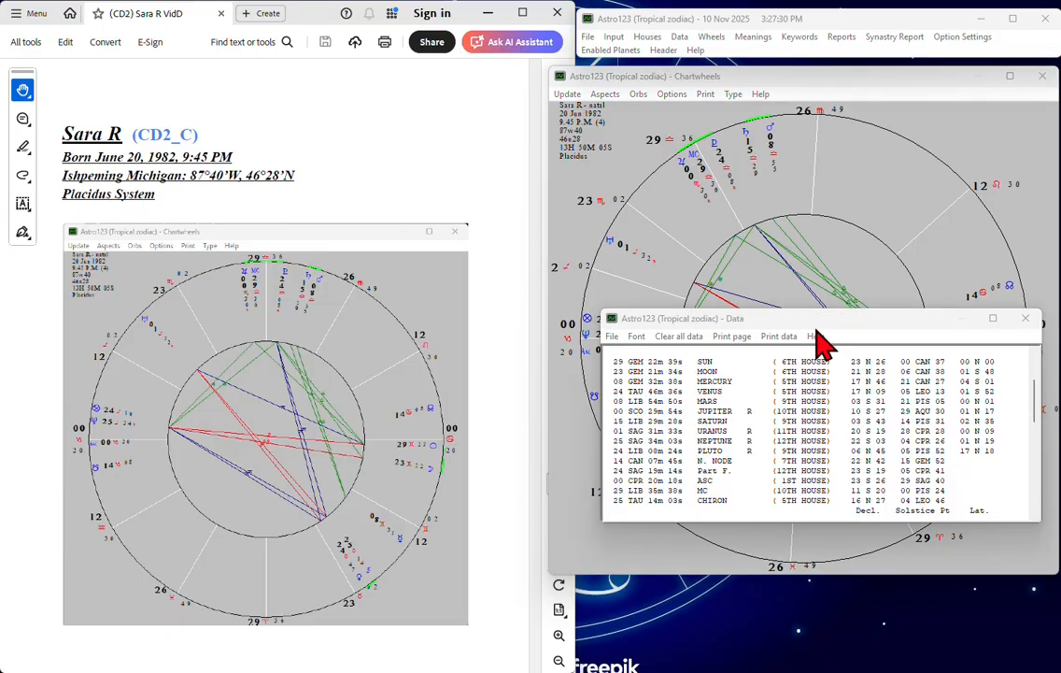
drag(817, 322, 812, 470)
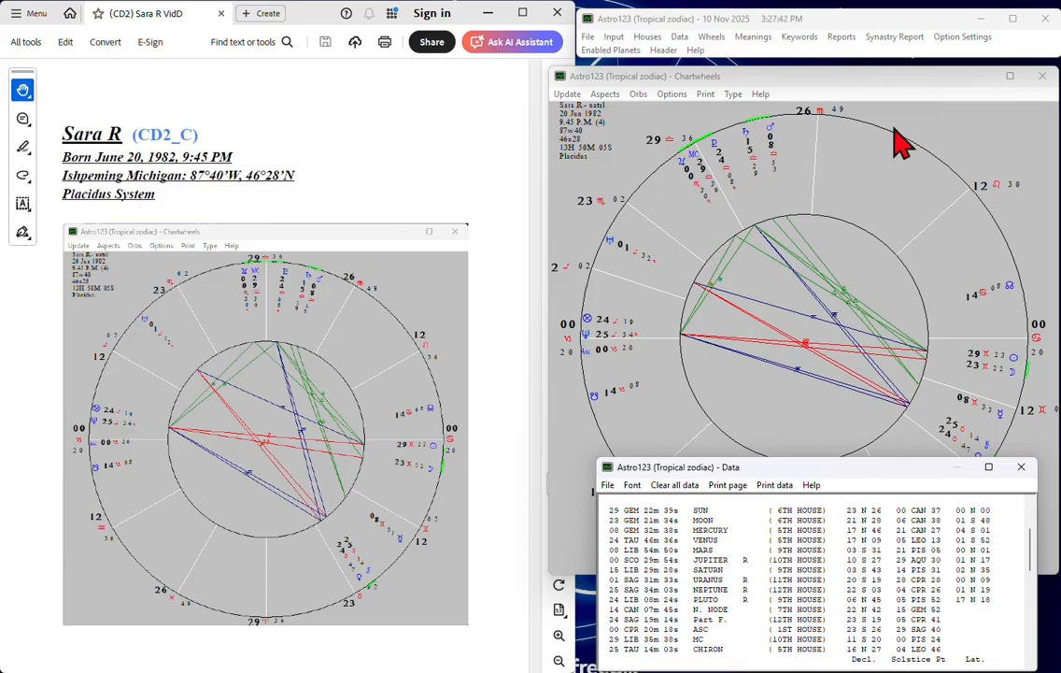
Generate the Natal Report and page through its introduction to the Rising Sign or Ascendant section
click(842, 37)
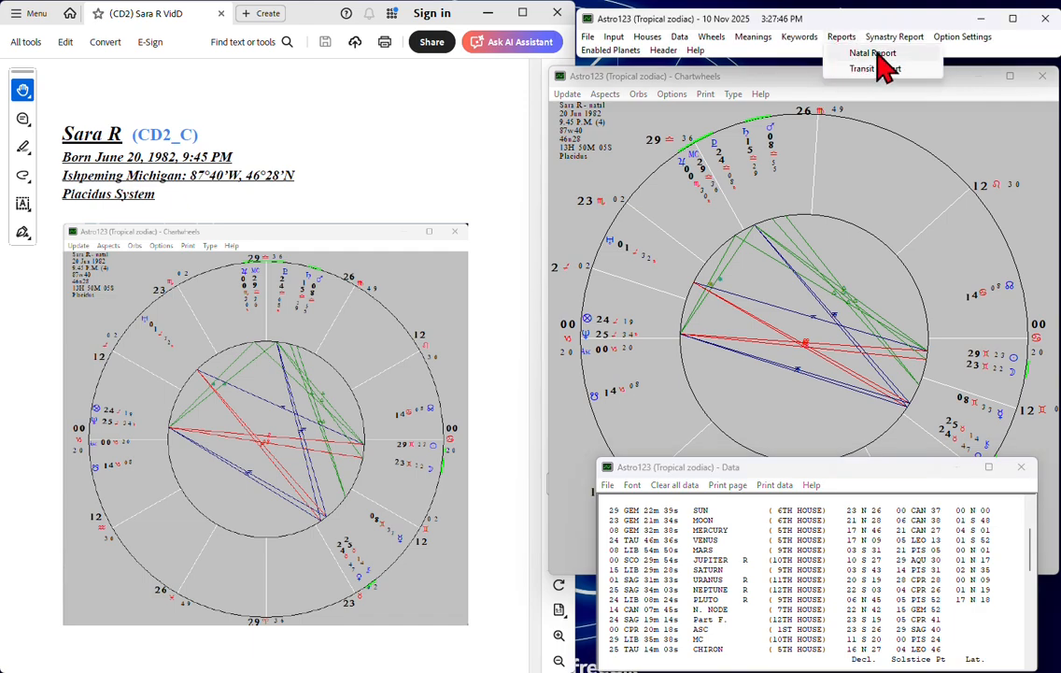
click(884, 56)
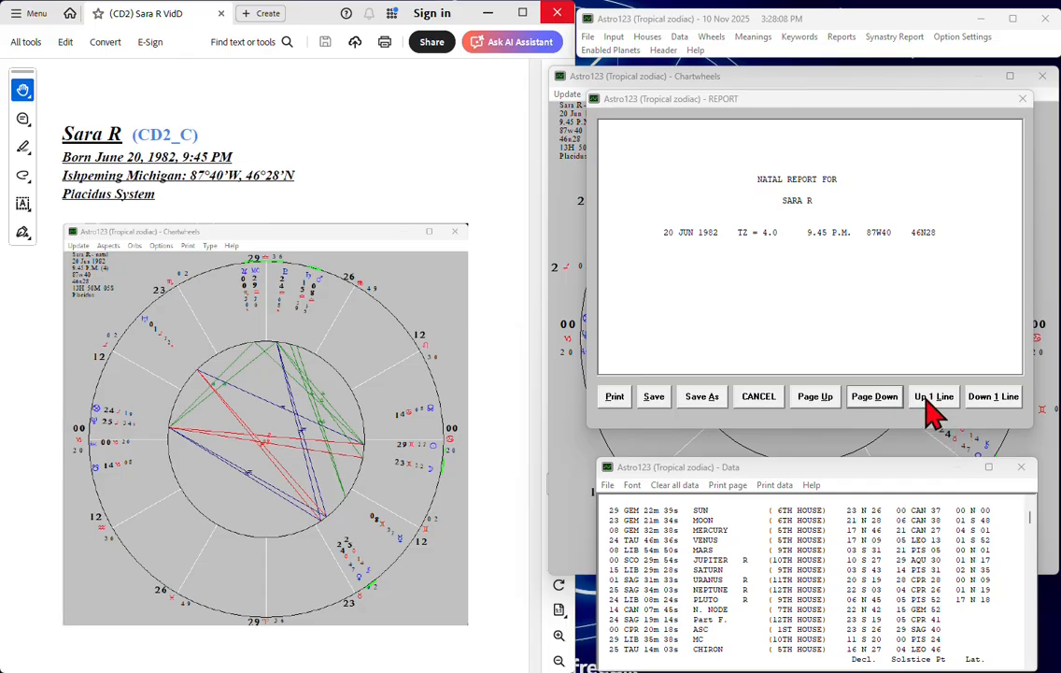
click(885, 397)
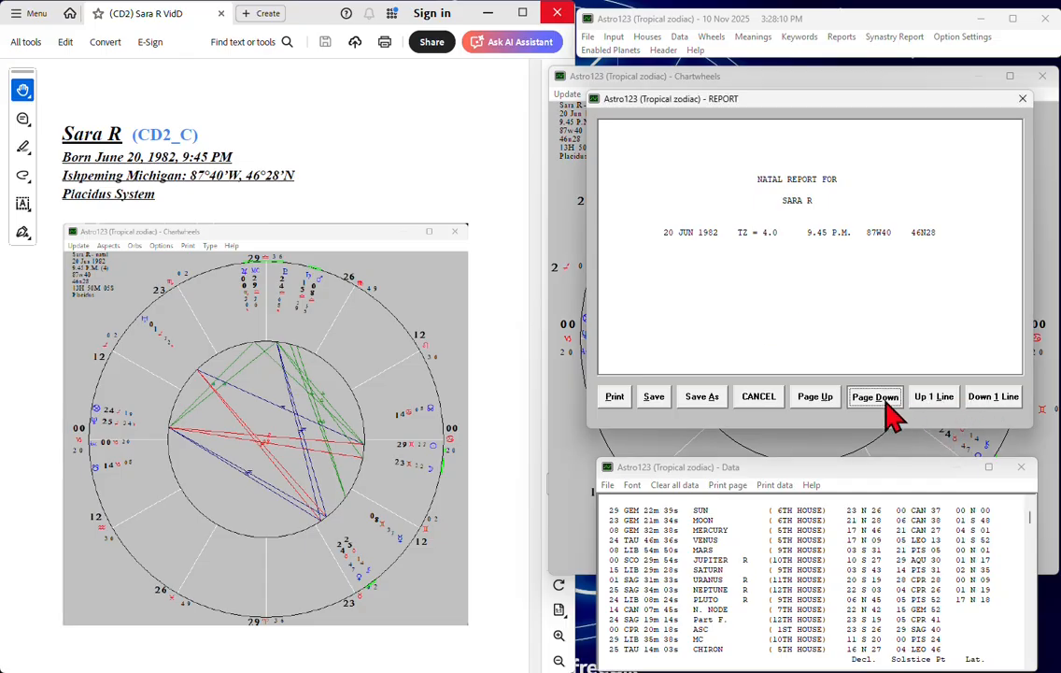
click(886, 397)
click(886, 397)
click(811, 396)
click(869, 397)
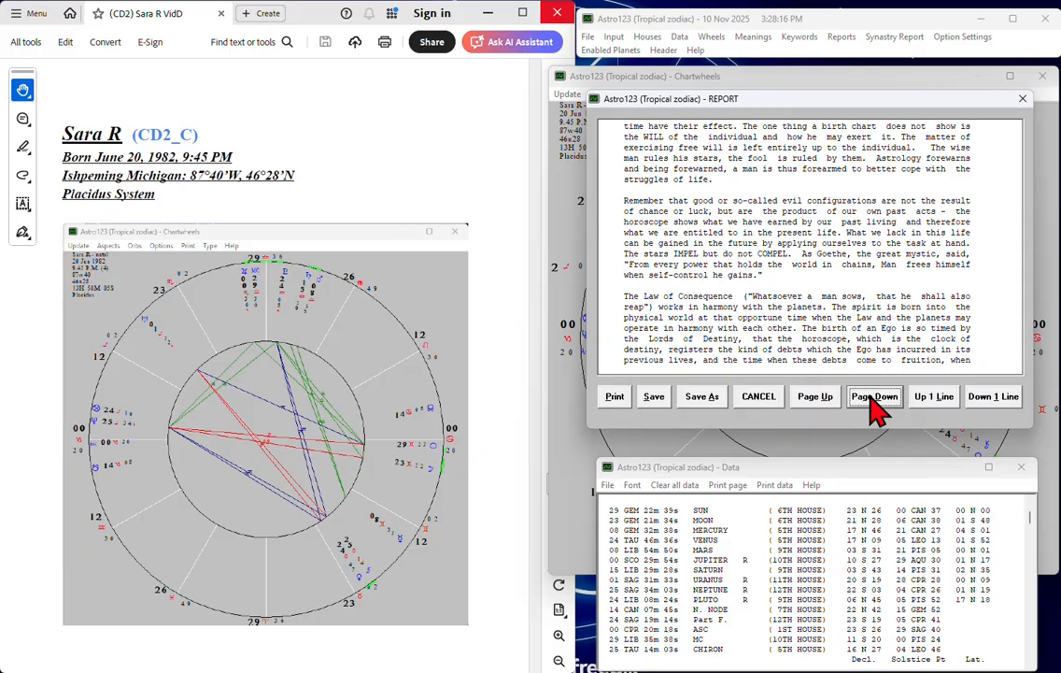
click(870, 397)
click(869, 397)
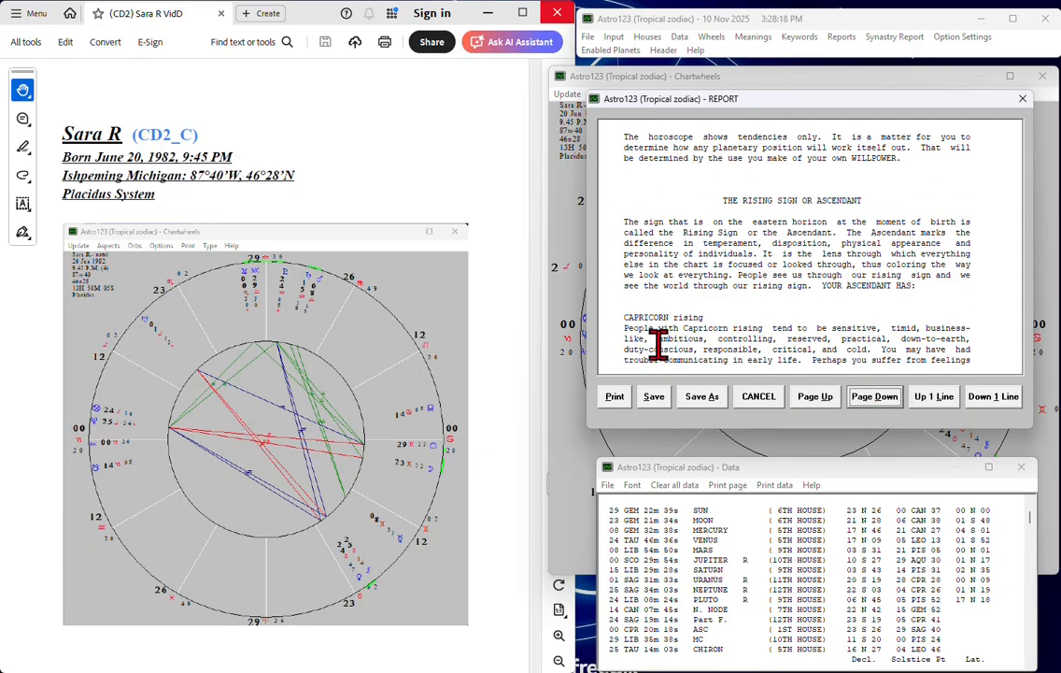
Page through the Natal Report from the Rising Sign section to Sign Positions of Planets, reading Sun in Gemini and reaching Moon in Gemini
click(878, 400)
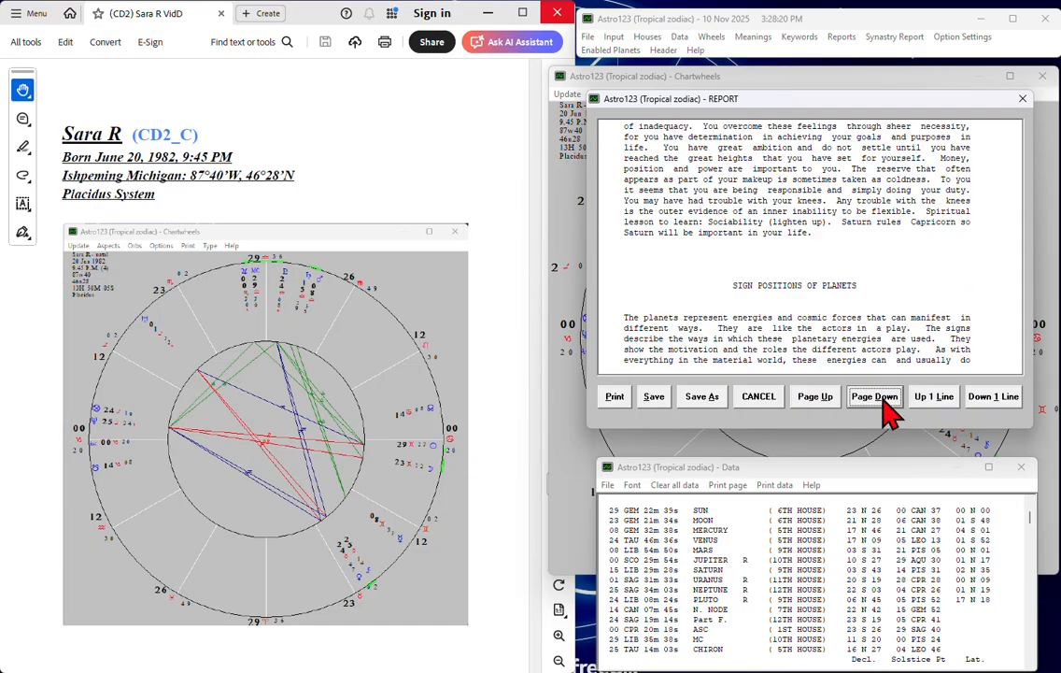
click(878, 400)
click(878, 400)
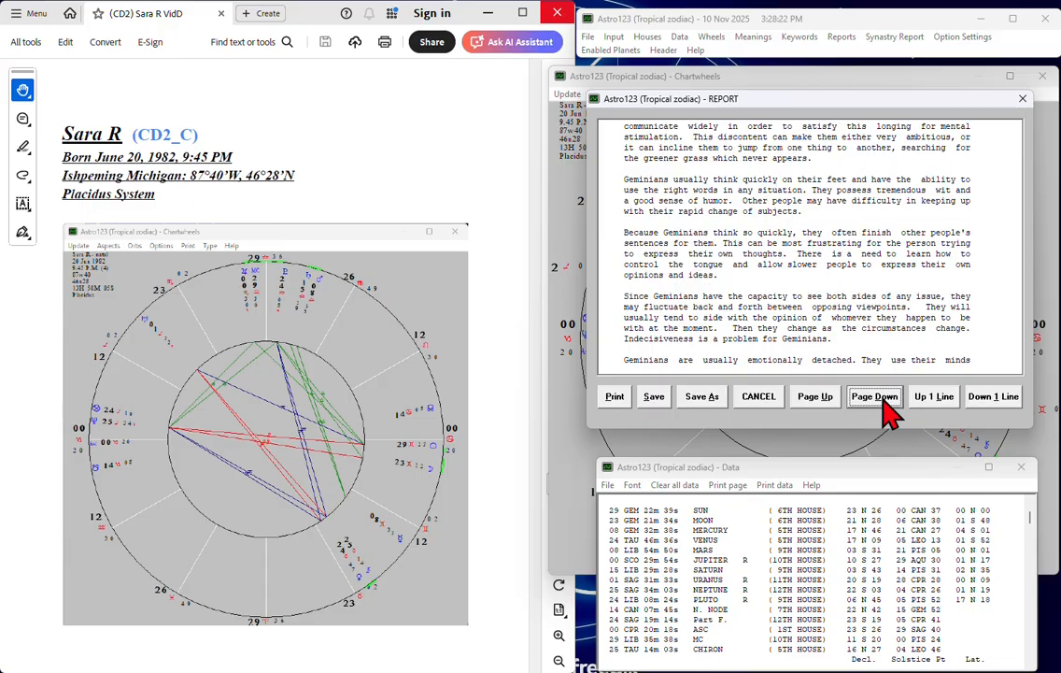
click(883, 400)
double_click(814, 400)
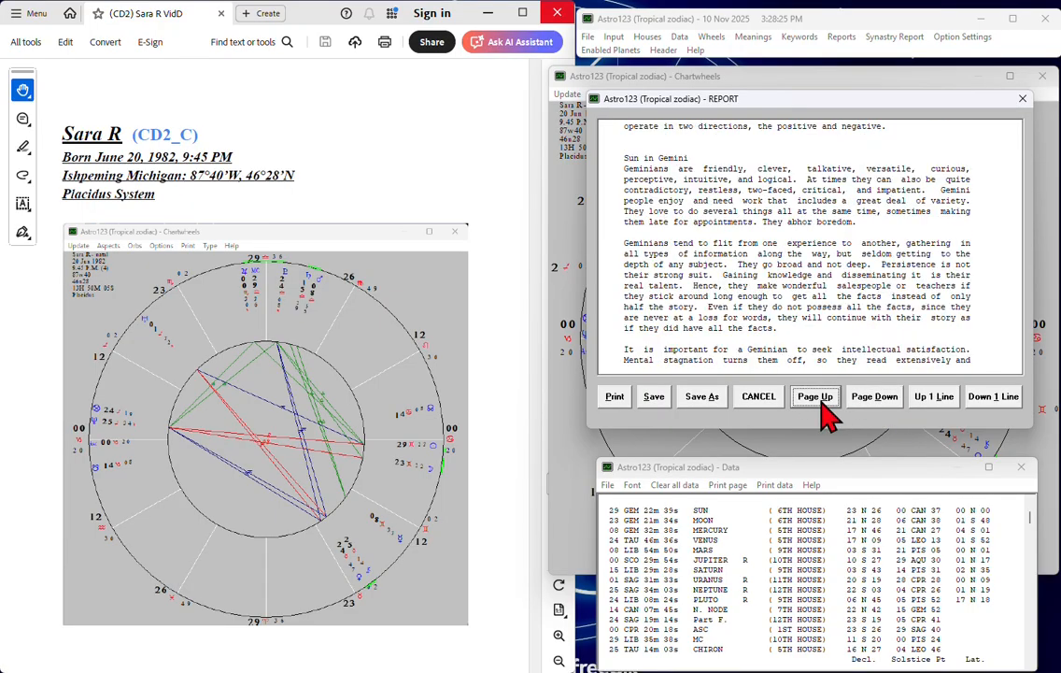
click(880, 396)
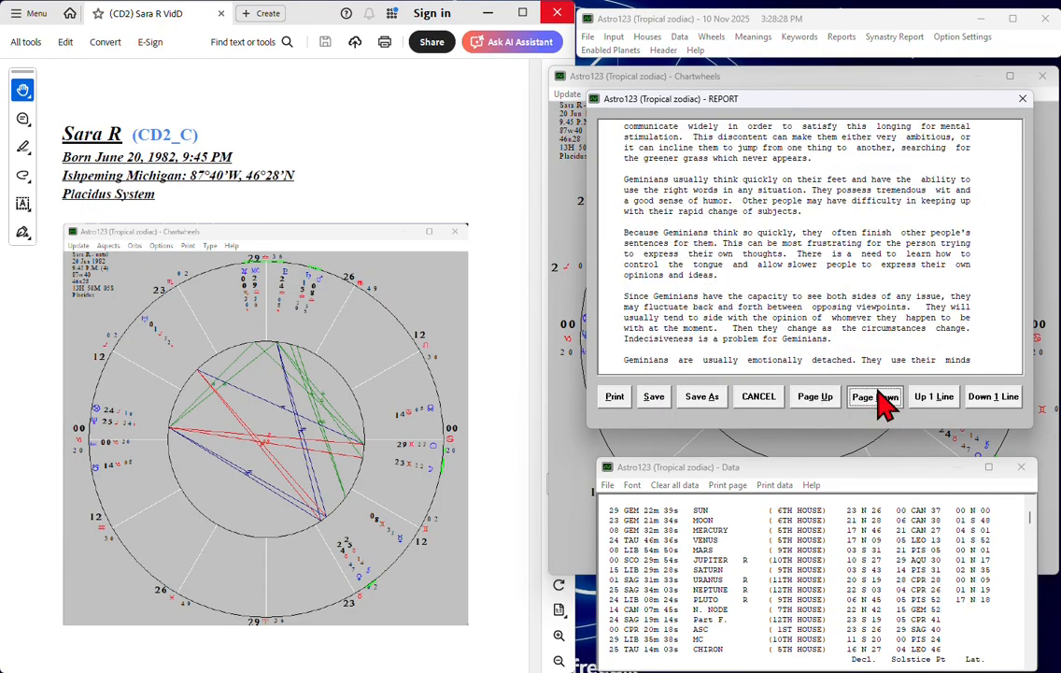
click(880, 396)
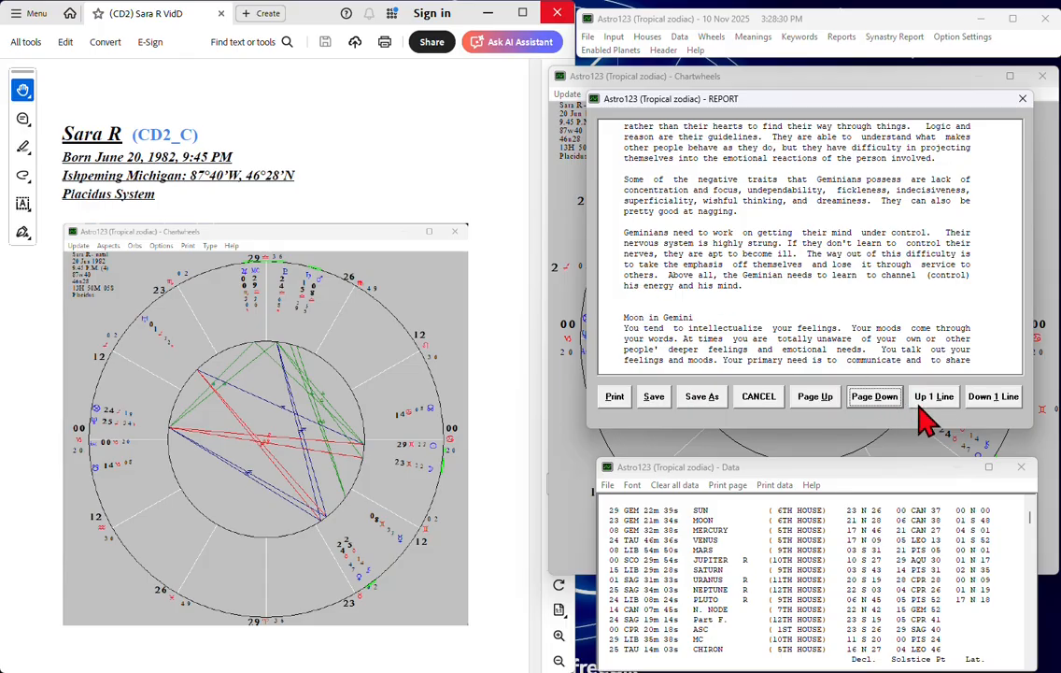
Advance the Natal Report to House Positions of Planets, look at the Sun and Moon in 6th house, and return to the section's introduction
click(869, 400)
click(869, 400)
click(880, 404)
click(880, 403)
click(874, 396)
click(874, 396)
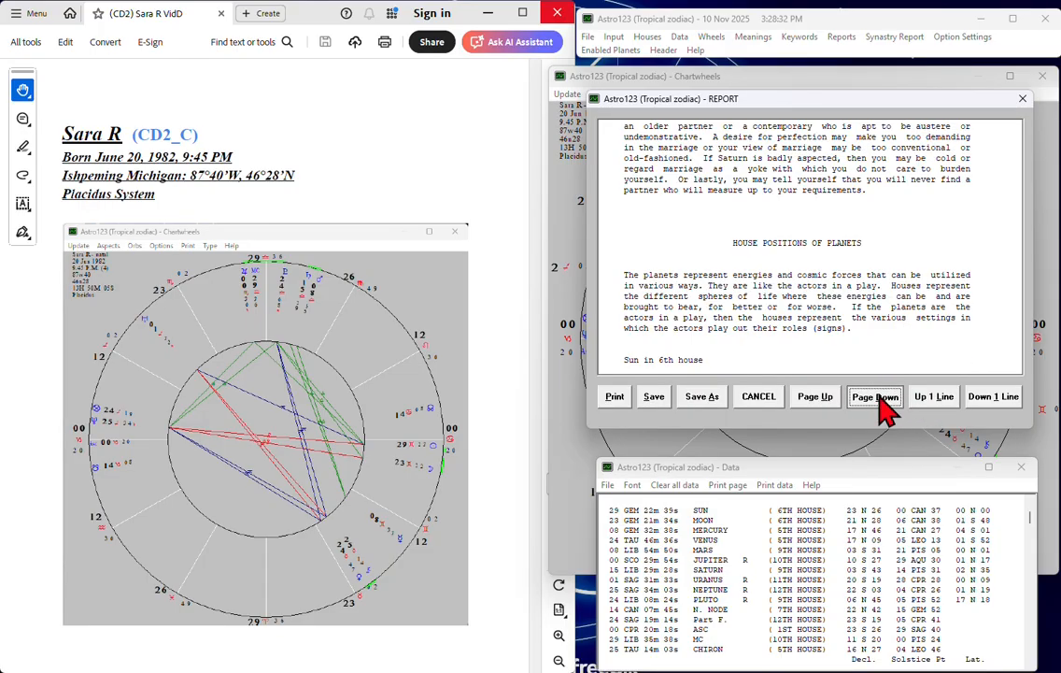
click(875, 396)
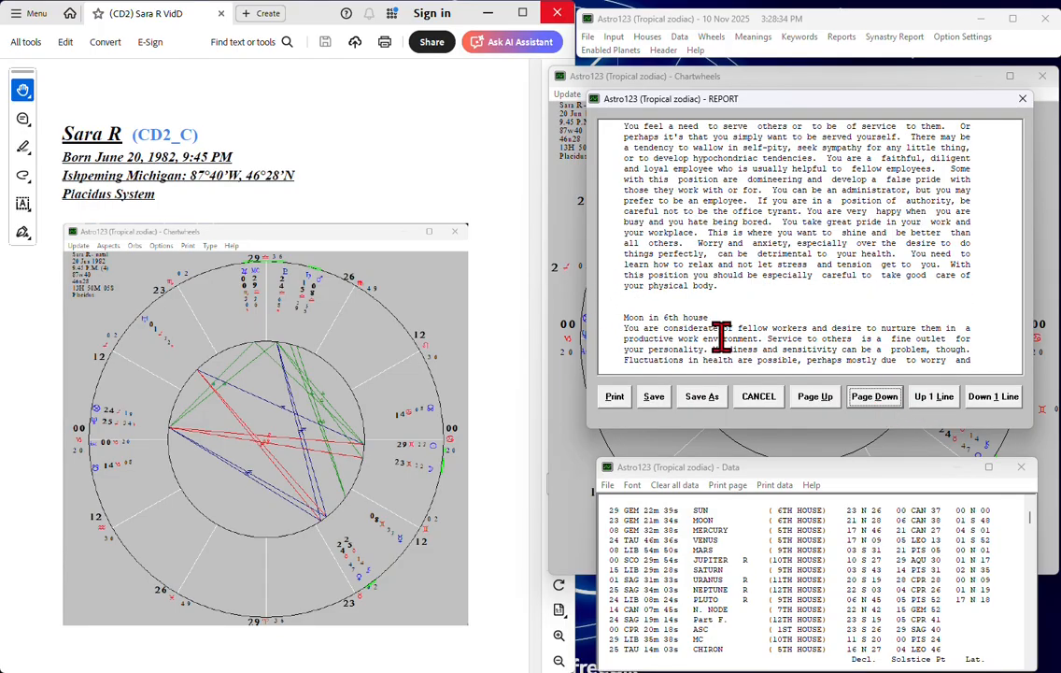
click(830, 396)
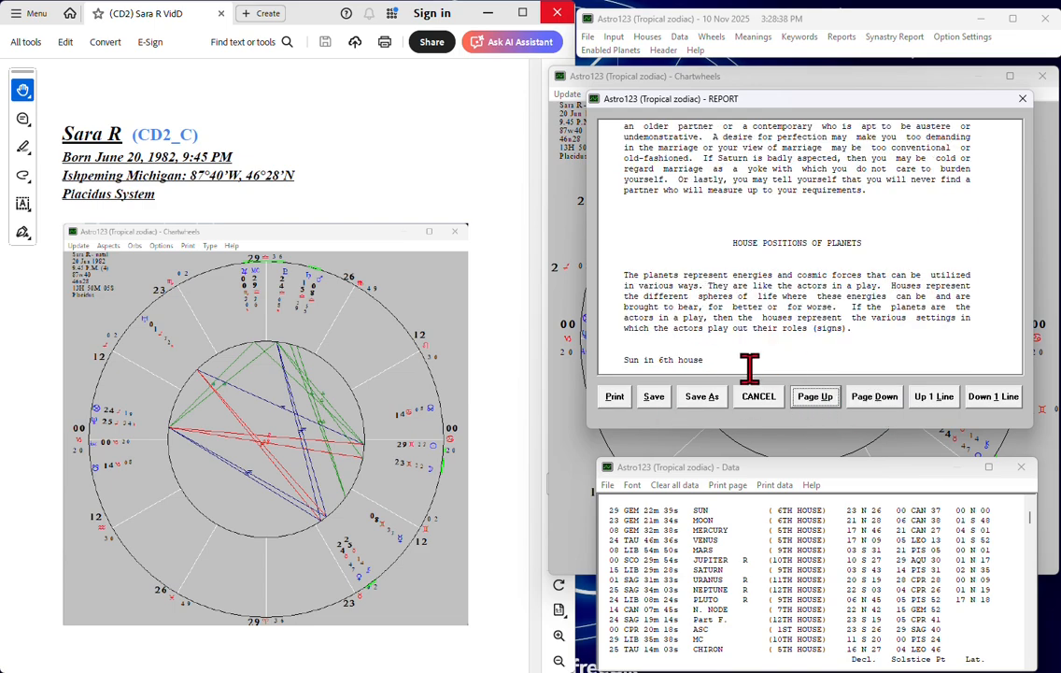
Skim the report's planetary house placements through Pluto in 9th house and continue into Planetary Aspects to Sun blending with Moon
click(876, 396)
click(876, 396)
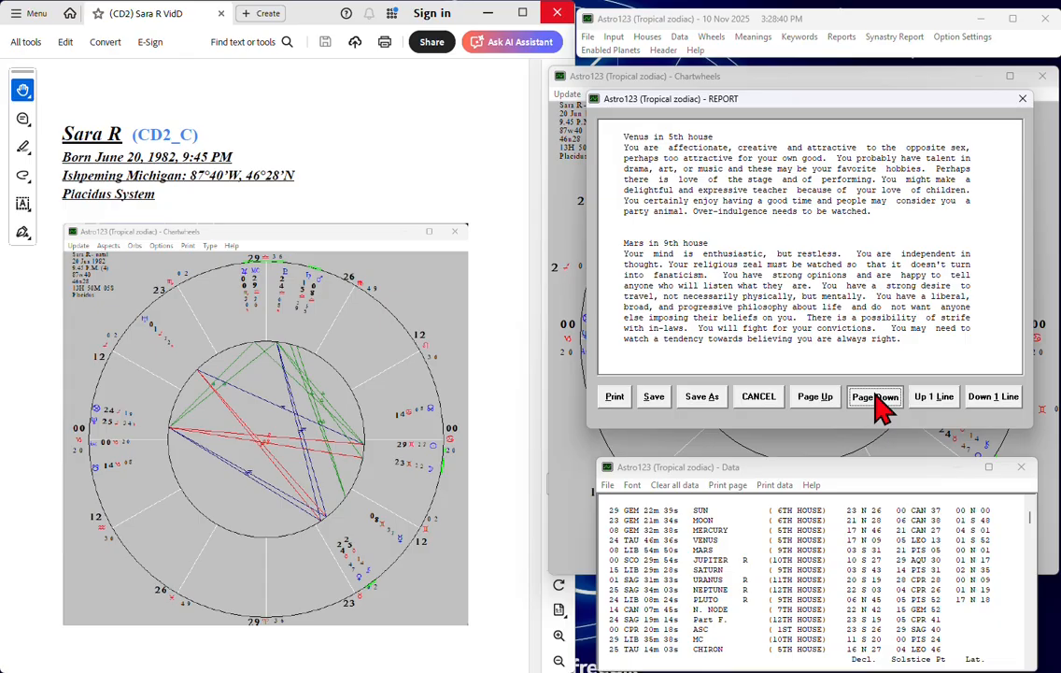
click(877, 396)
click(876, 396)
click(877, 397)
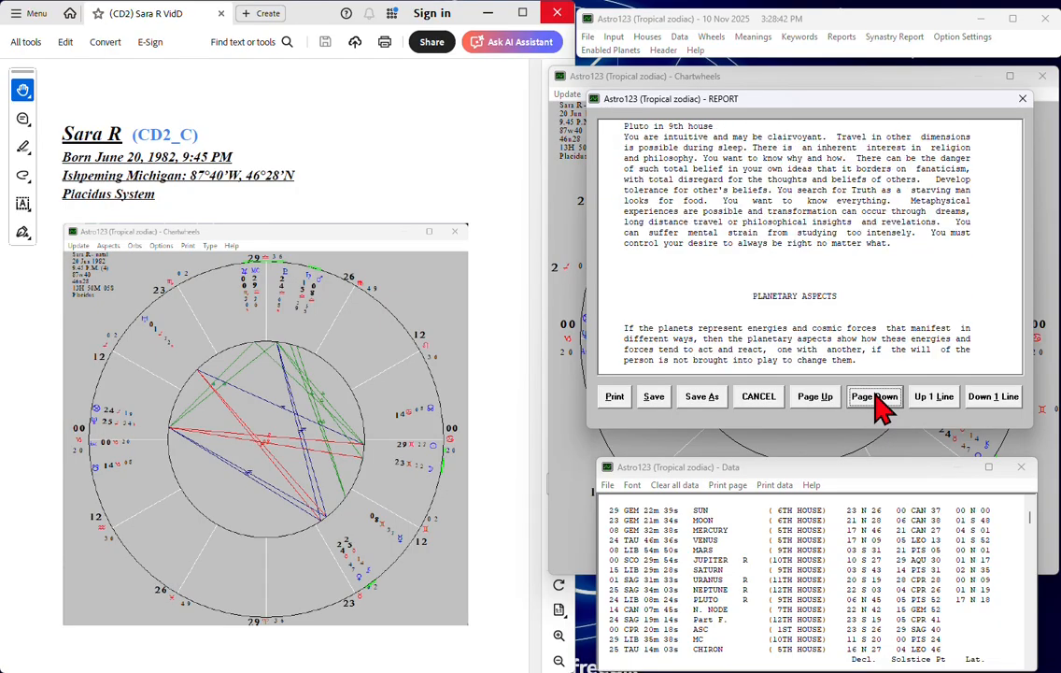
click(876, 396)
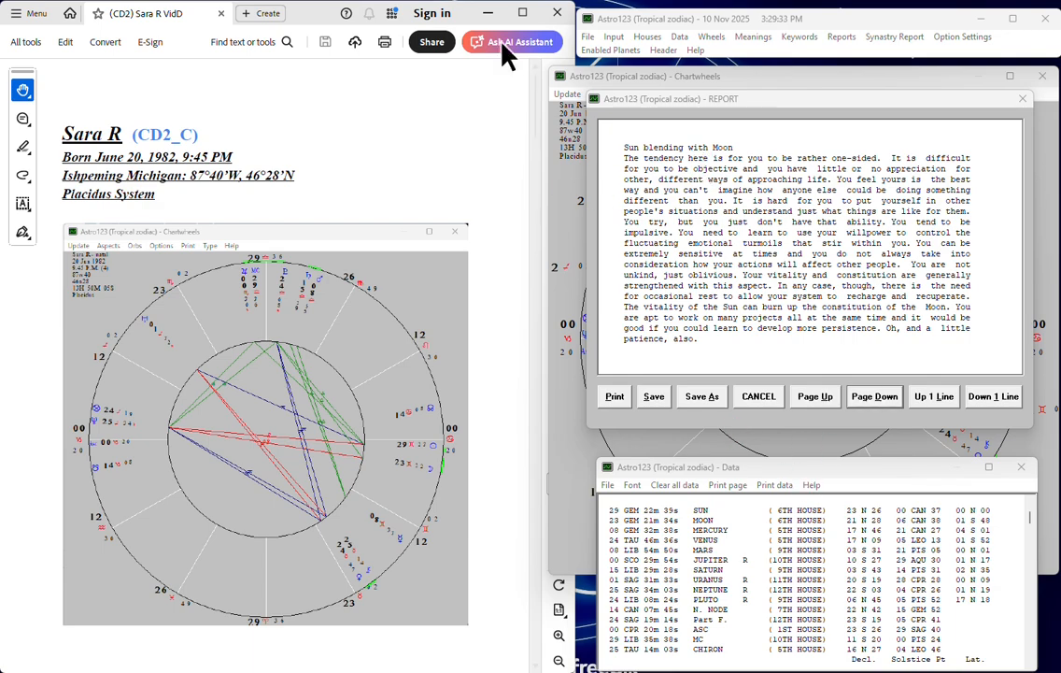
Bring the natal chart wheel to the front, and read the PDF's Luminaries section from Capricorn Ascendant to Gemini Moon in Acrobat beside it
click(579, 271)
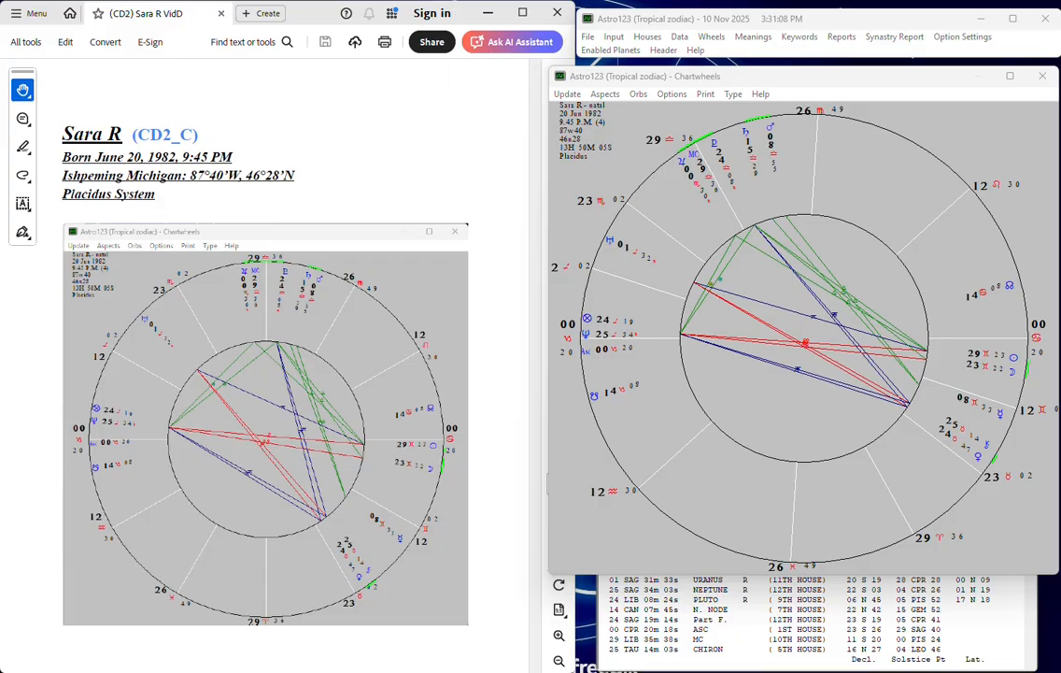
scroll(304, 514, down, 10)
scroll(320, 517, down, 3)
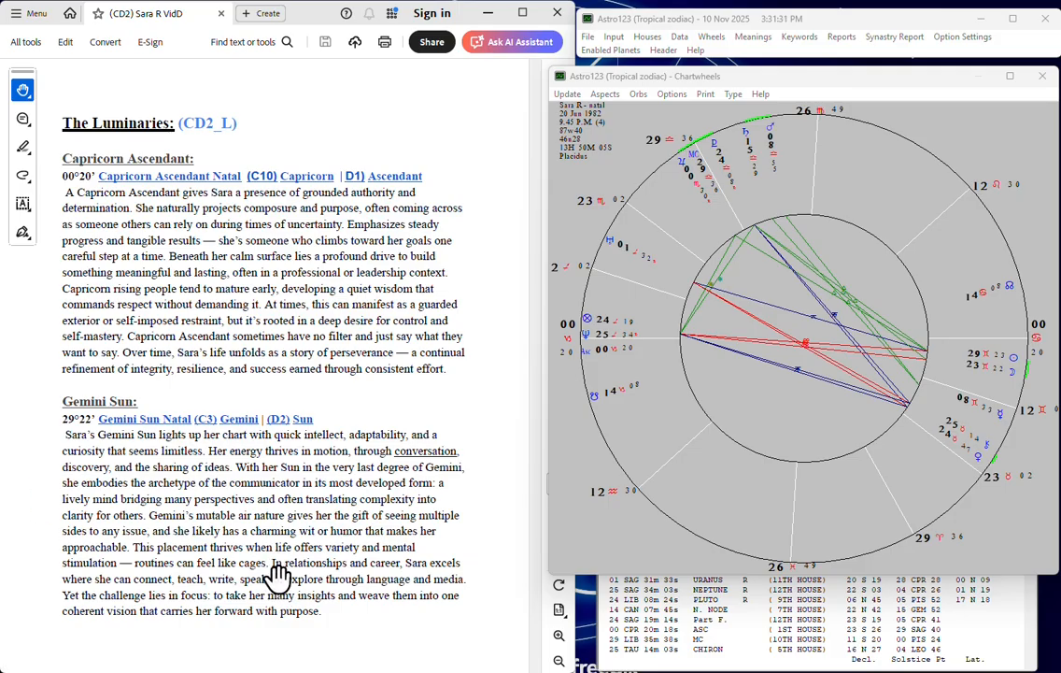
scroll(280, 579, down, 2)
scroll(283, 584, down, 6)
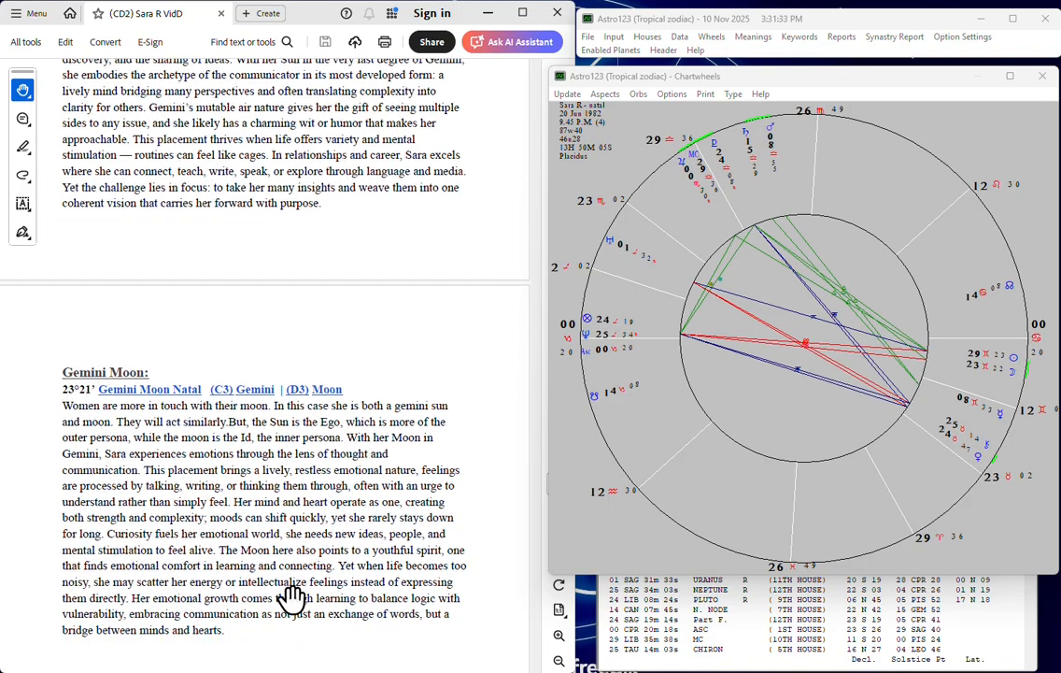